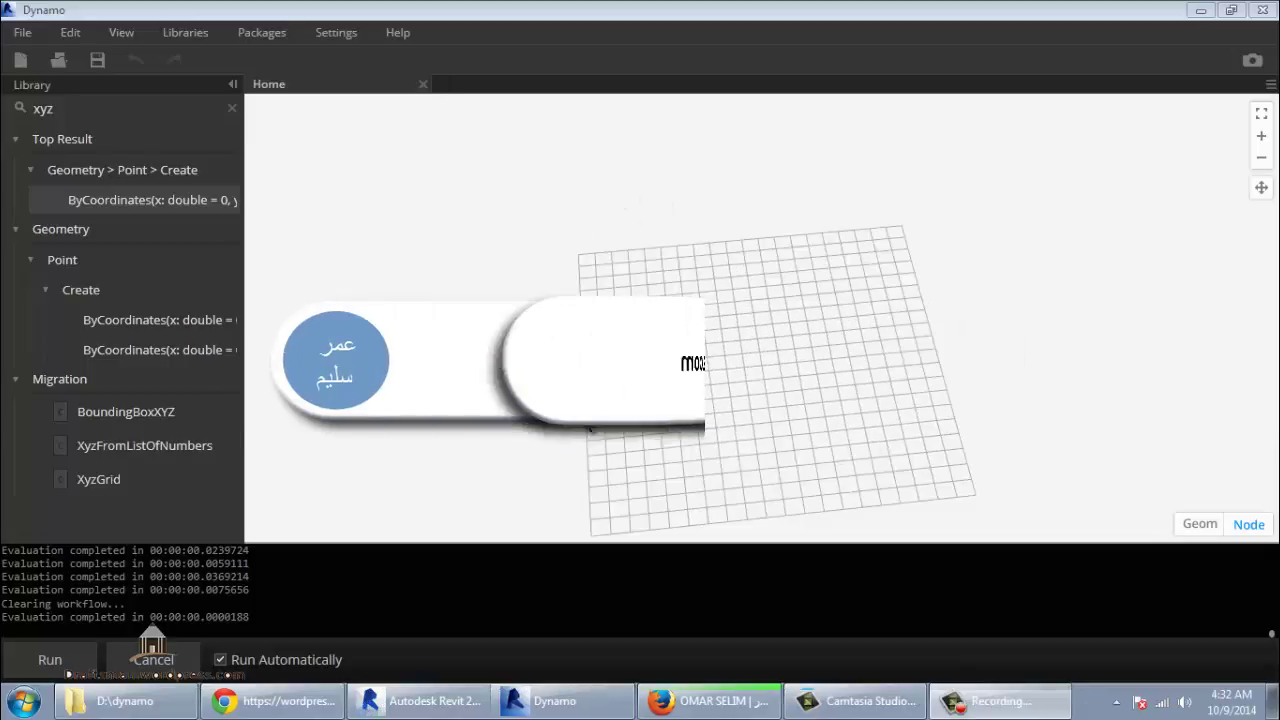
Search the library for 'num' to list the Number Sequence node
click(18, 109)
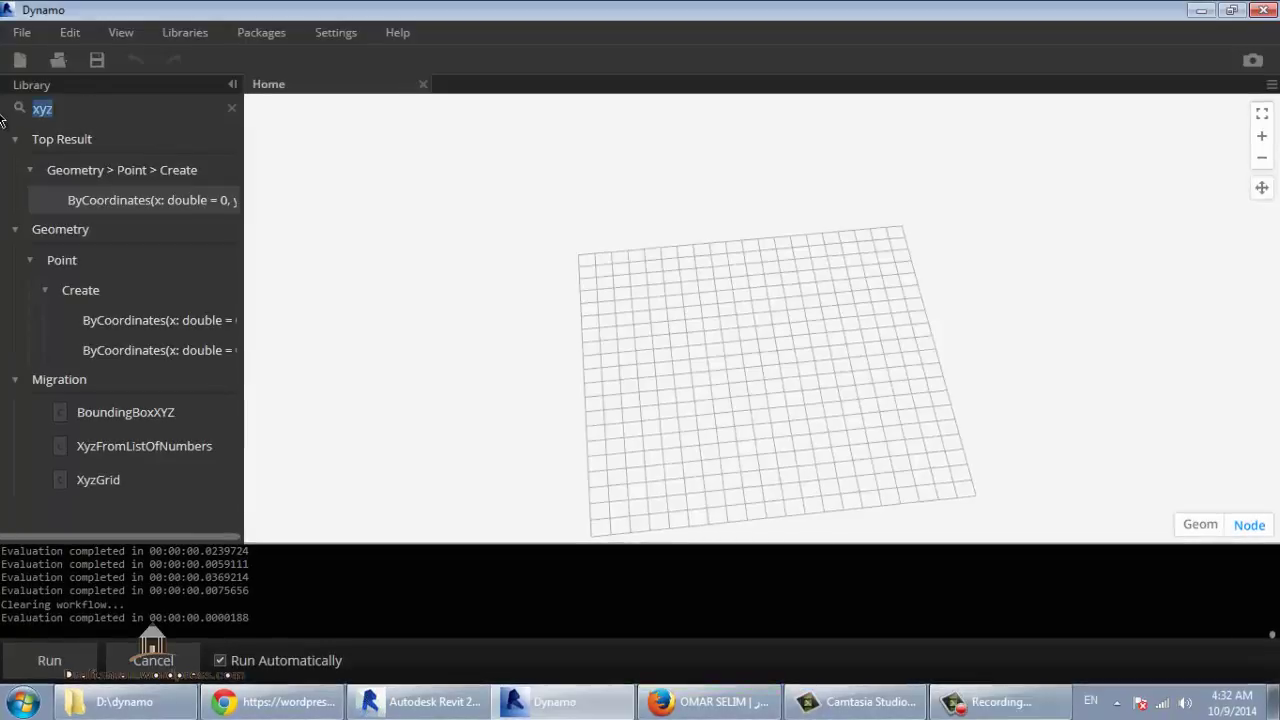
text(nu)
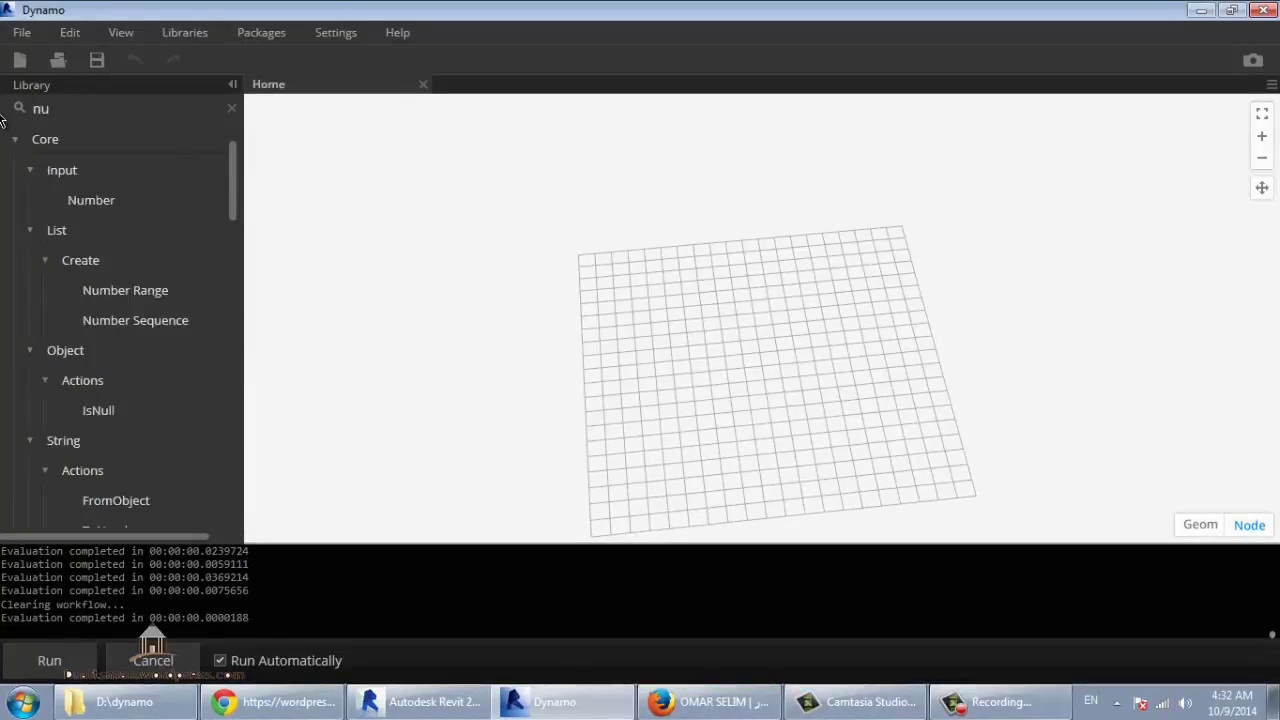
text(mp)
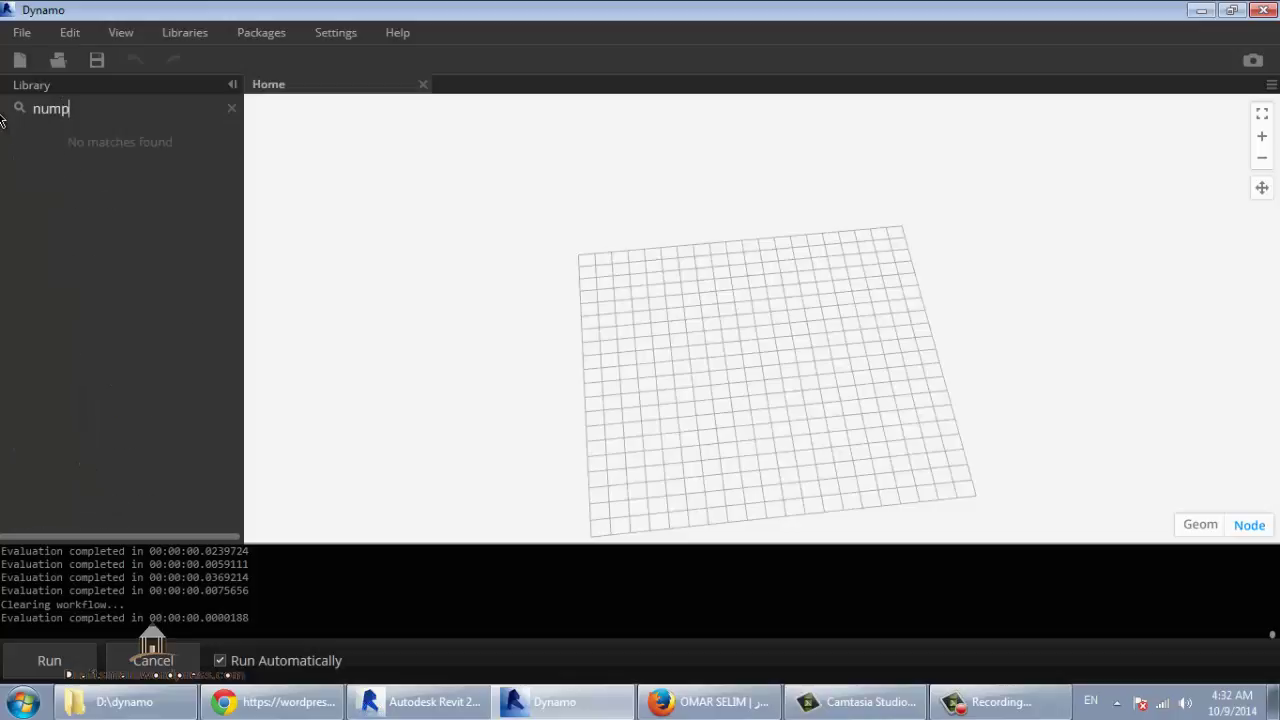
key(BackSpace)
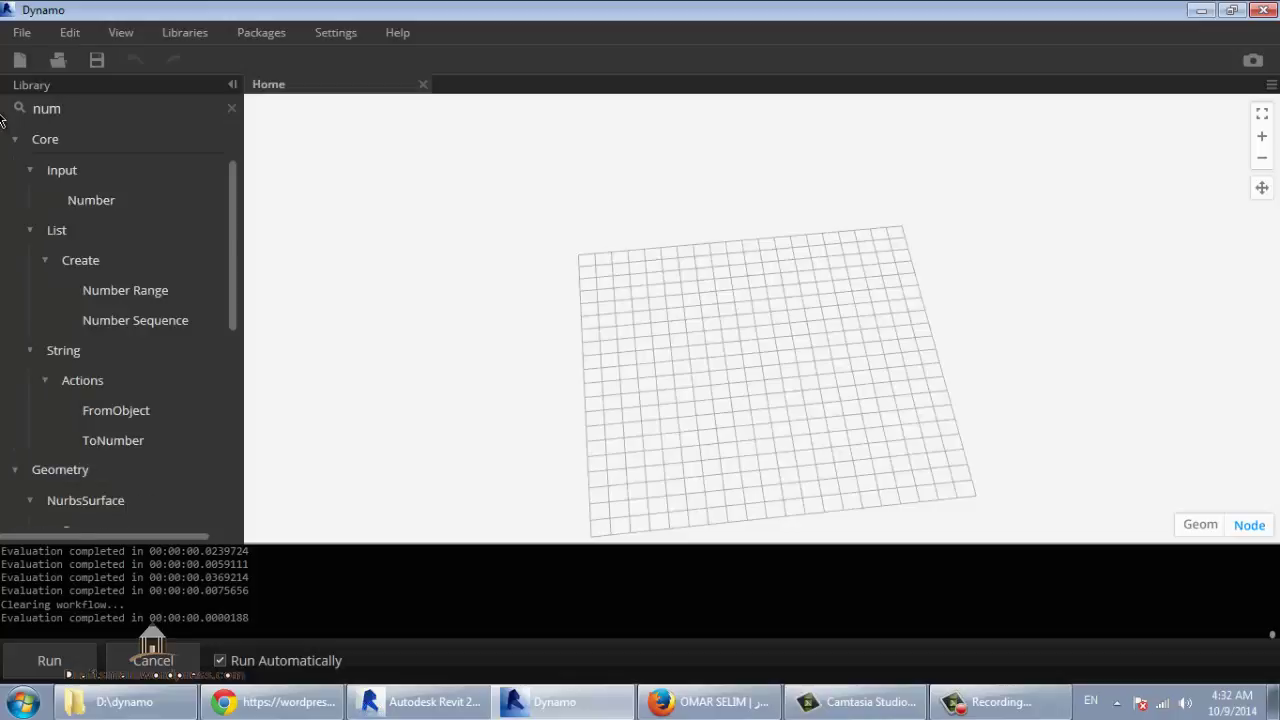
Place a Number Sequence node with three Number nodes stacked to its left
click(155, 320)
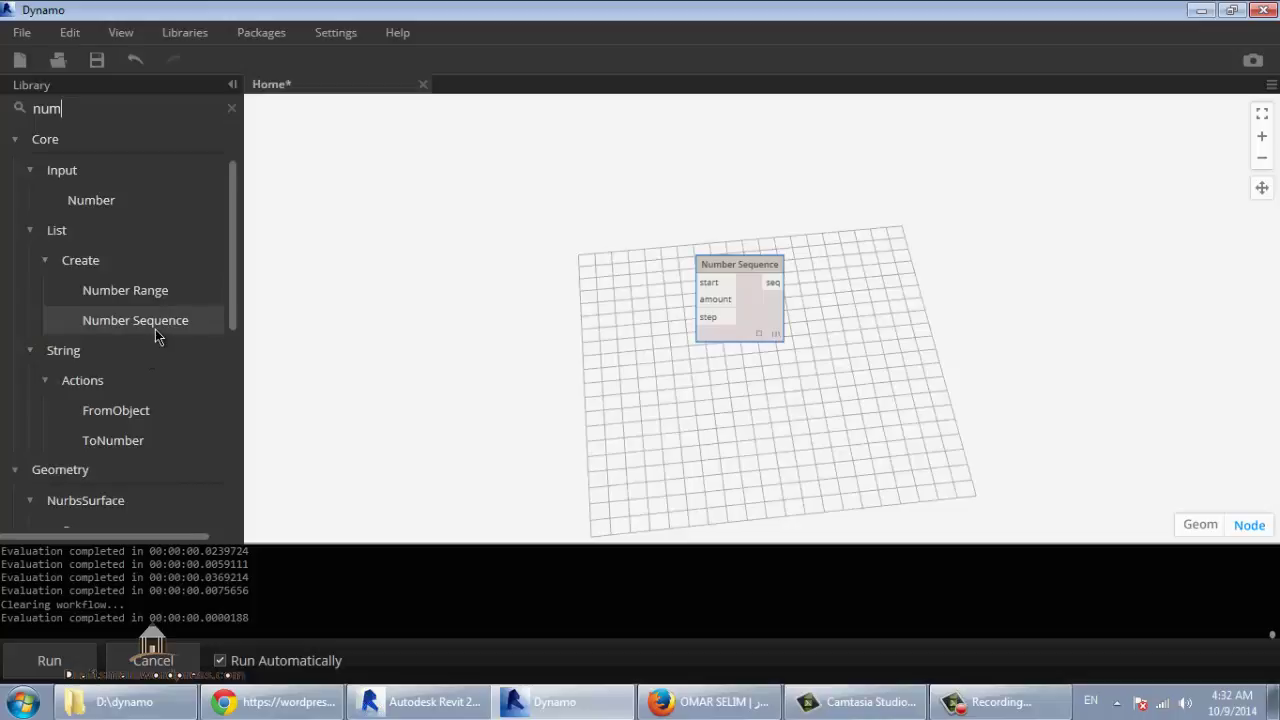
drag(710, 316, 642, 283)
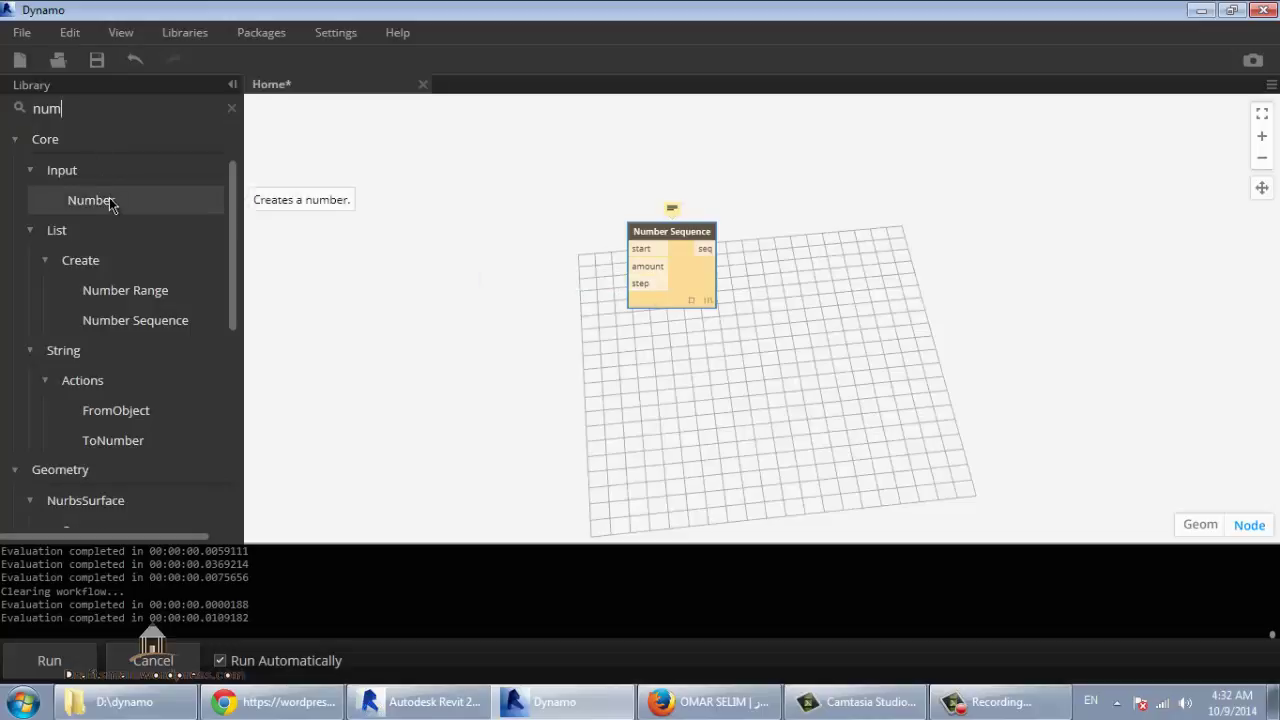
click(109, 197)
click(128, 200)
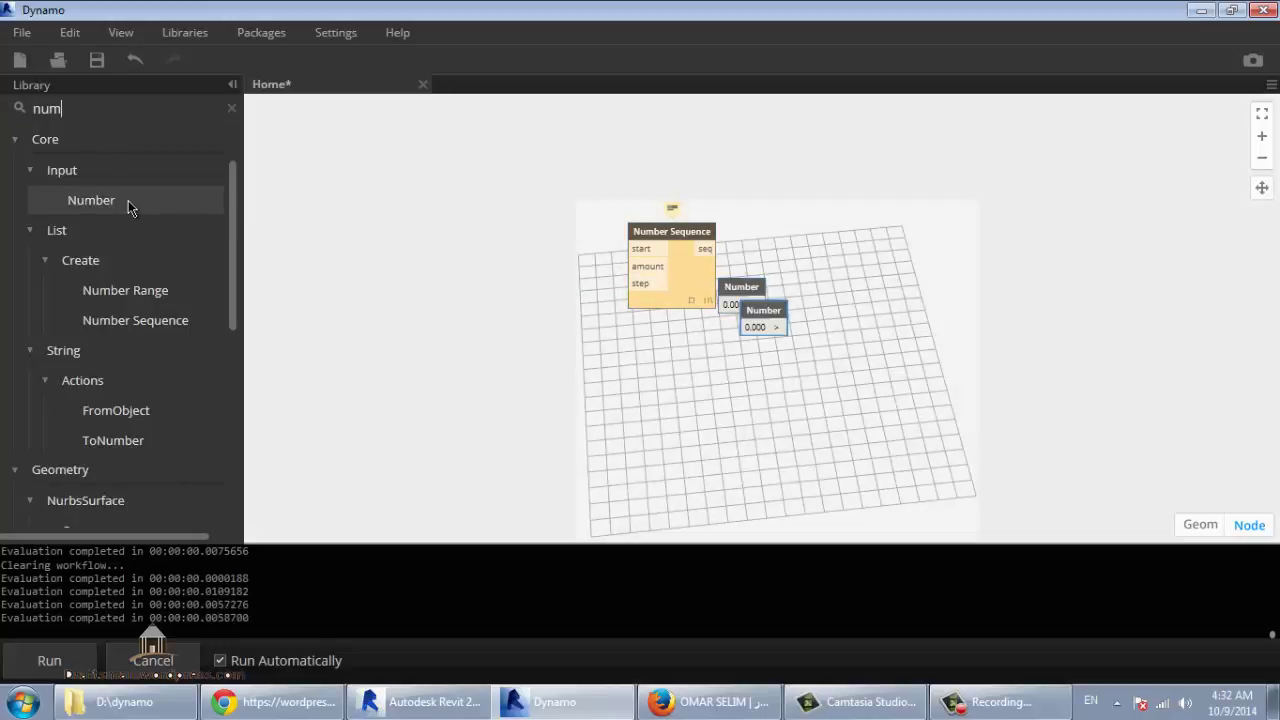
click(128, 200)
drag(735, 287, 464, 185)
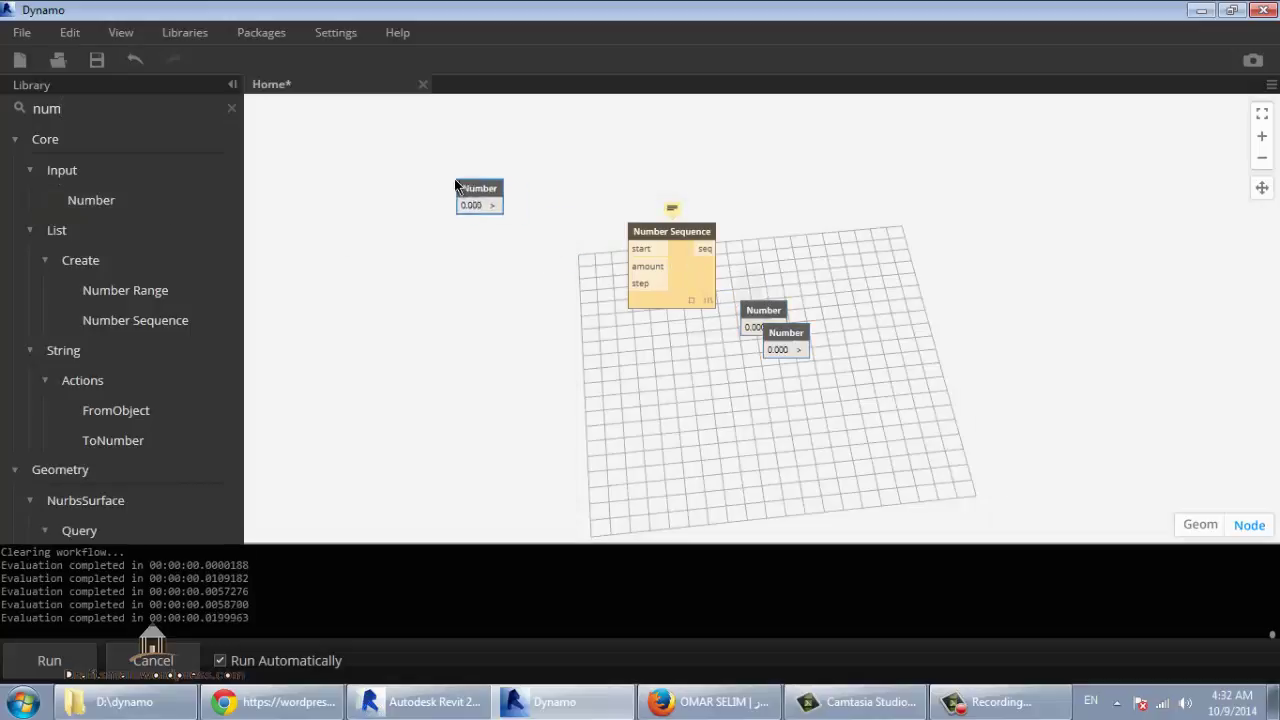
drag(761, 312, 464, 250)
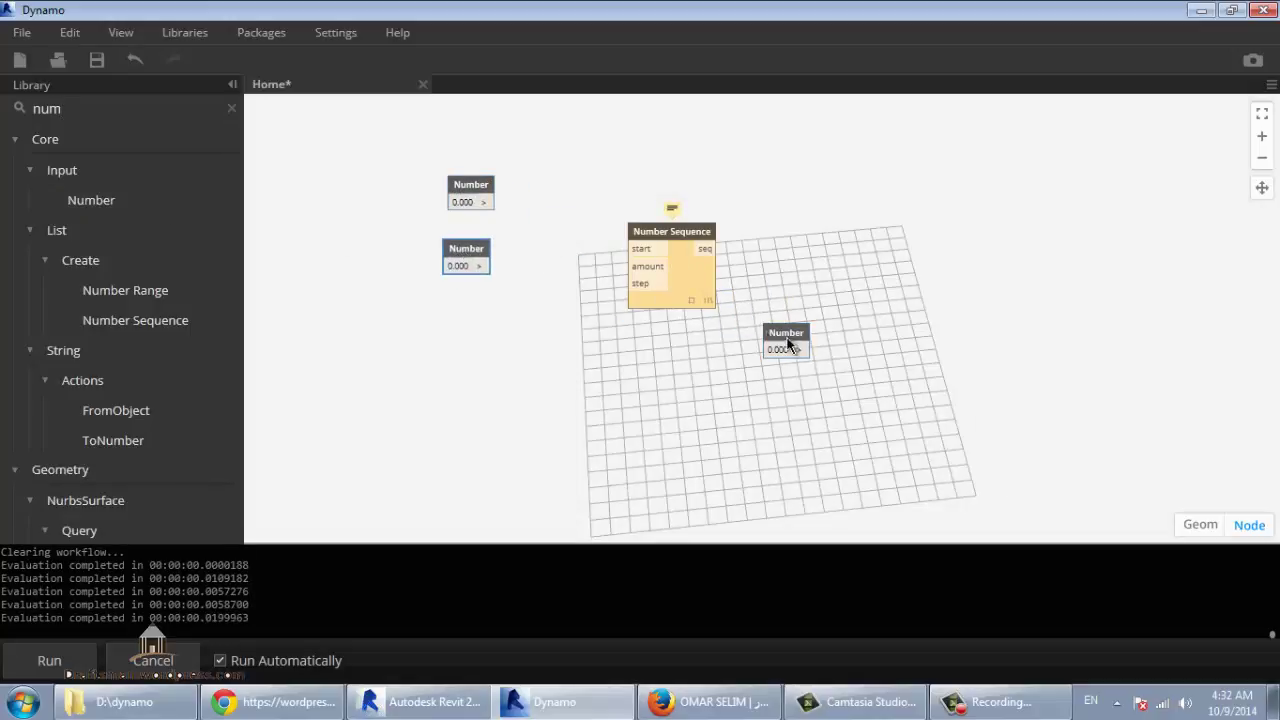
drag(784, 333, 466, 330)
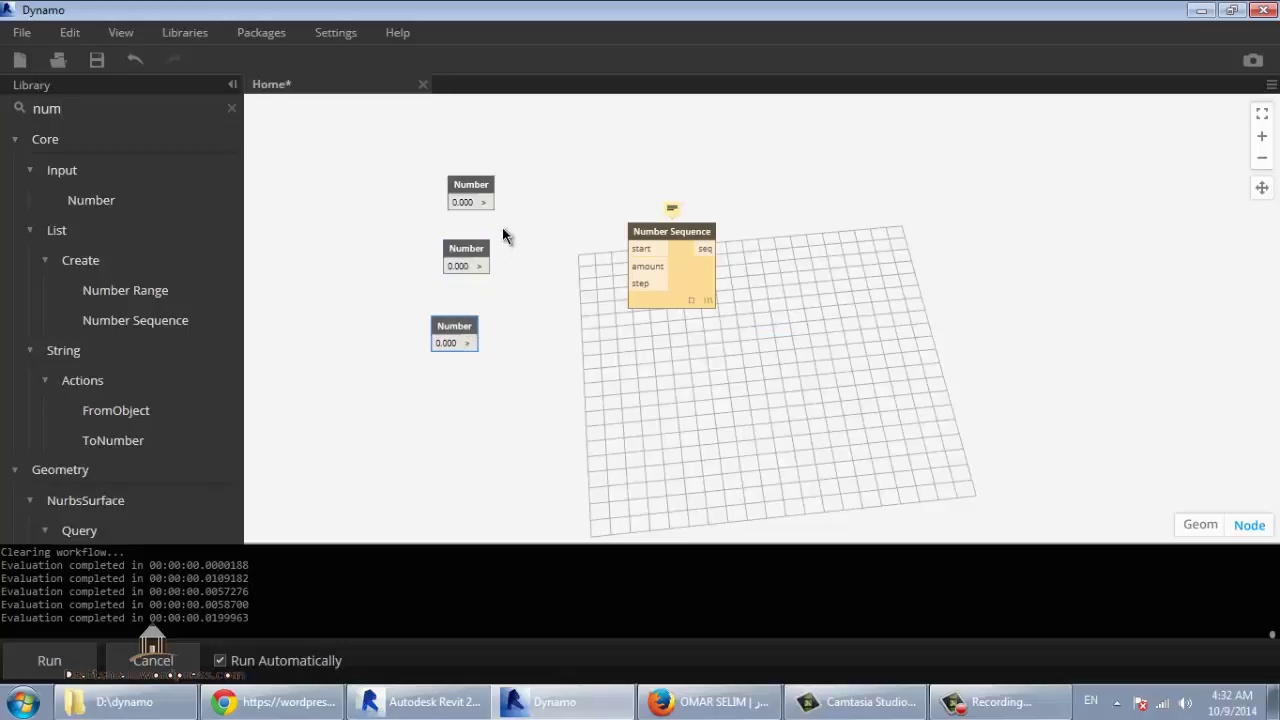
Wire the three Number nodes into the sequence's start, amount and step inputs
drag(636, 255, 639, 258)
click(638, 256)
click(491, 266)
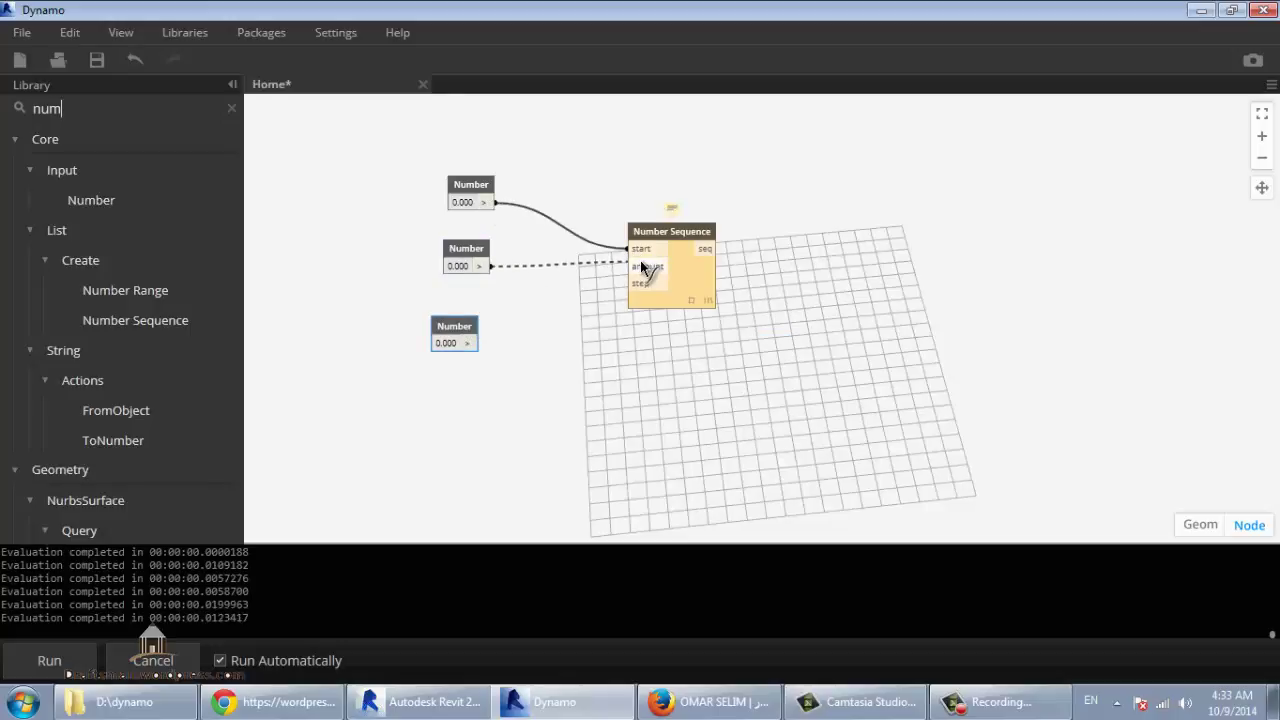
click(644, 268)
click(478, 343)
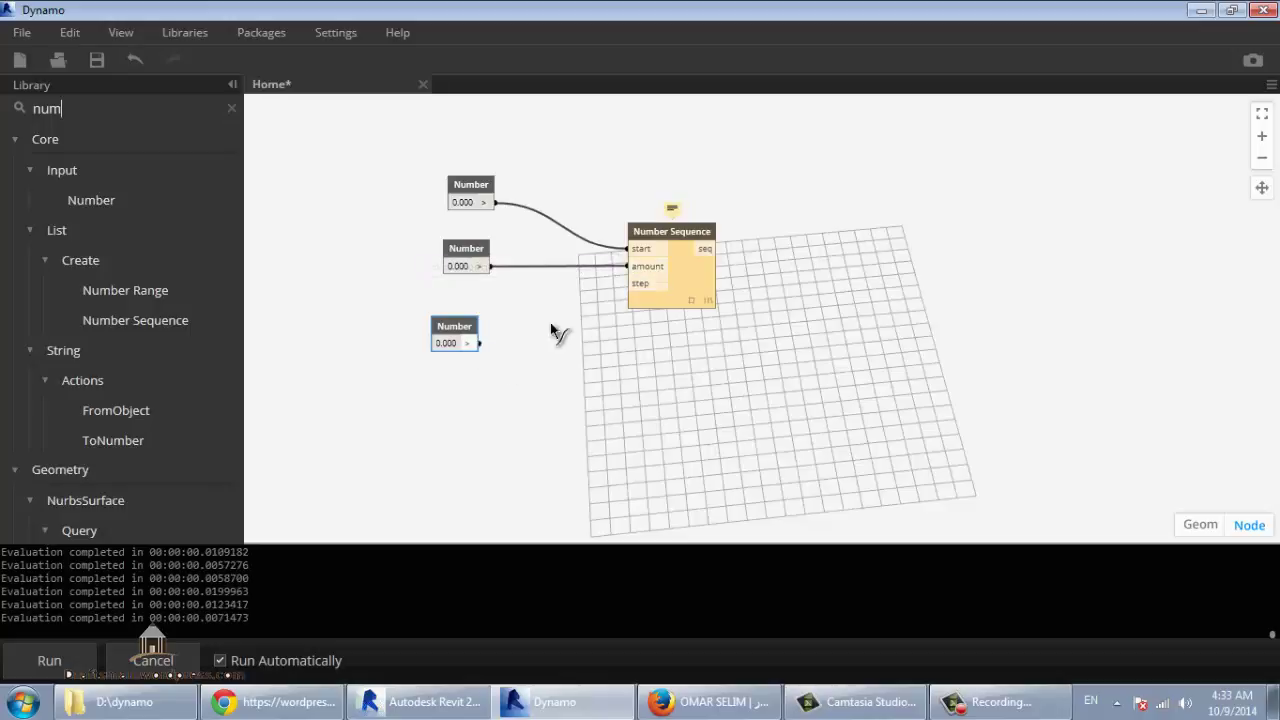
click(655, 283)
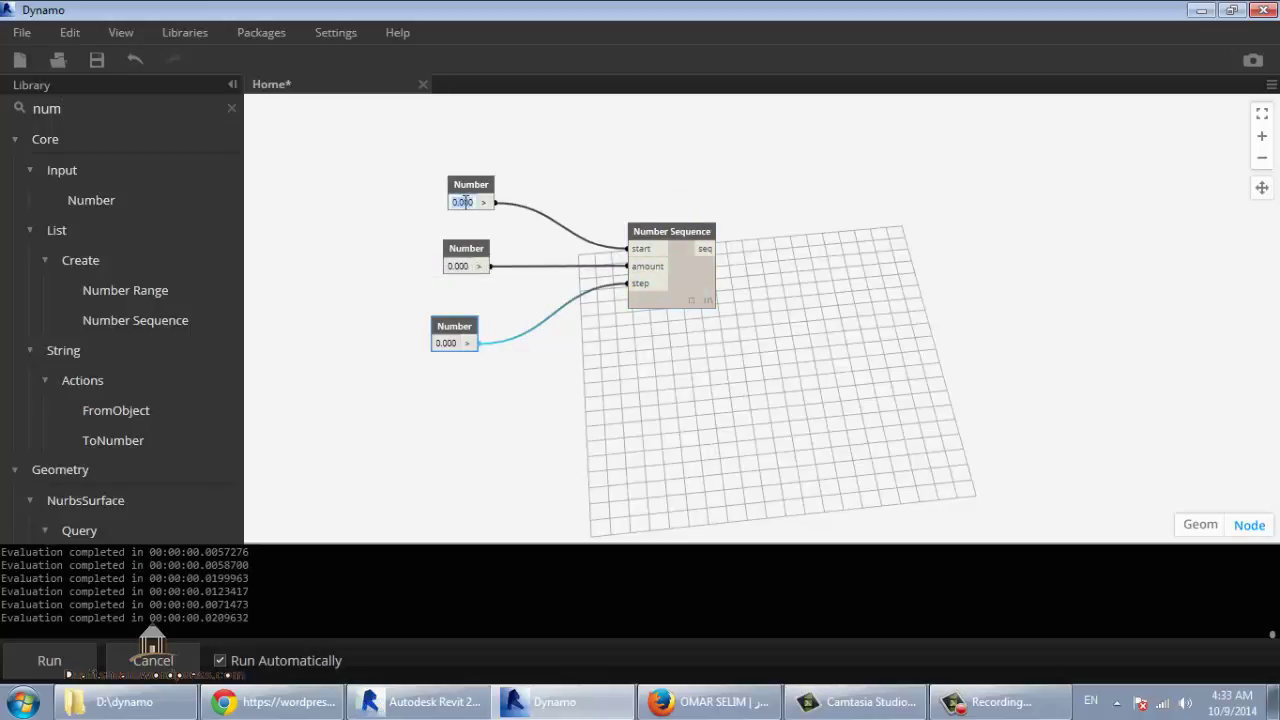
Enter 1 for start, 2 for step and 20 for amount in the Number nodes
text(1)
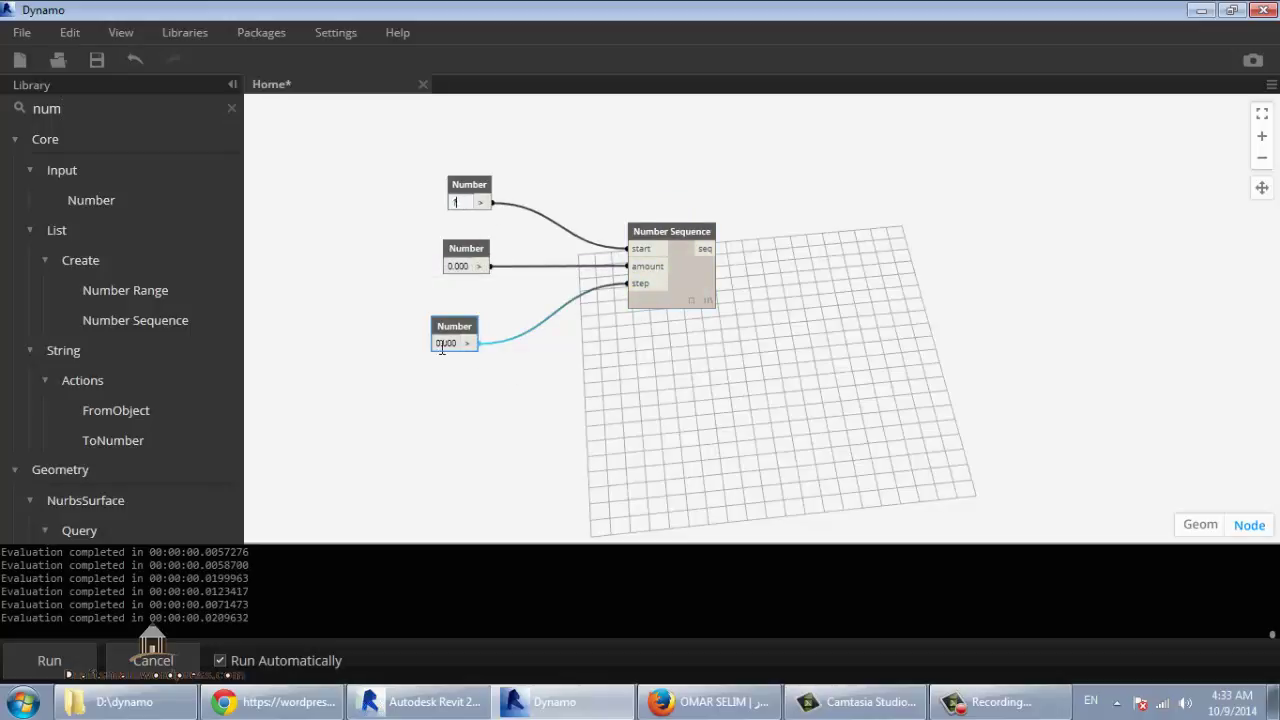
double_click(442, 344)
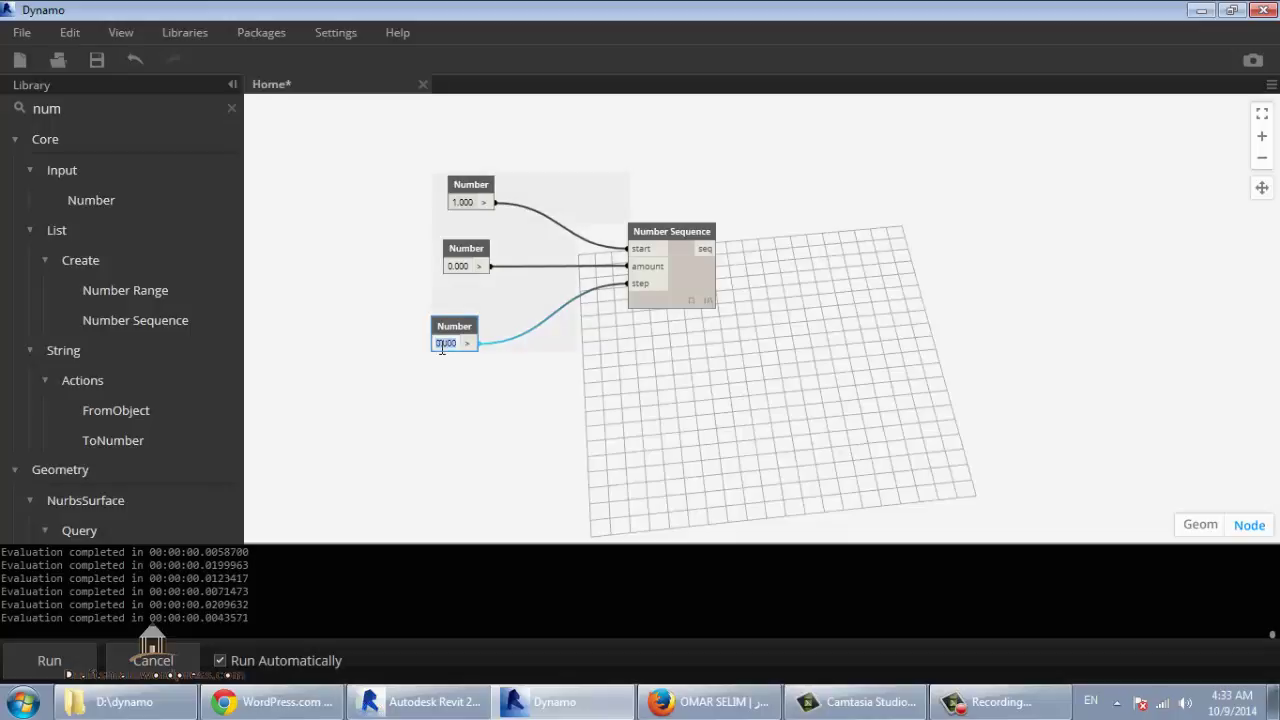
text(2)
double_click(466, 268)
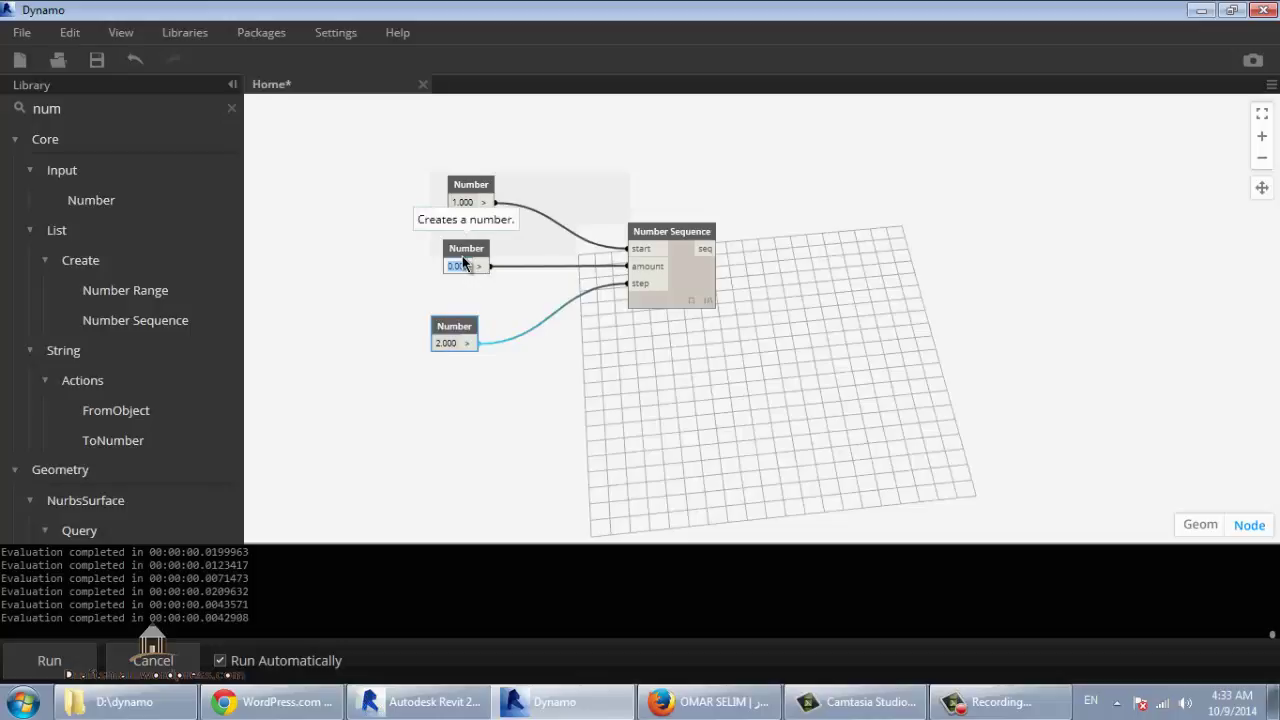
text(20)
click(583, 408)
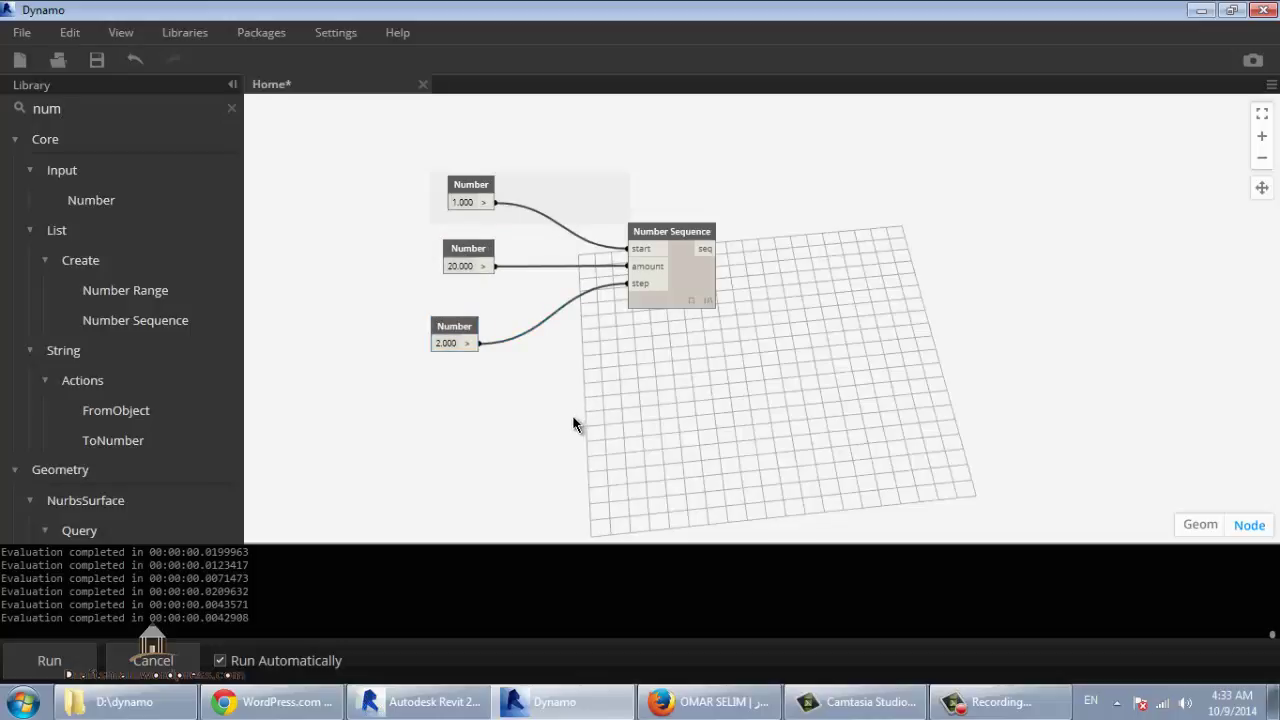
drag(88, 110, 5, 112)
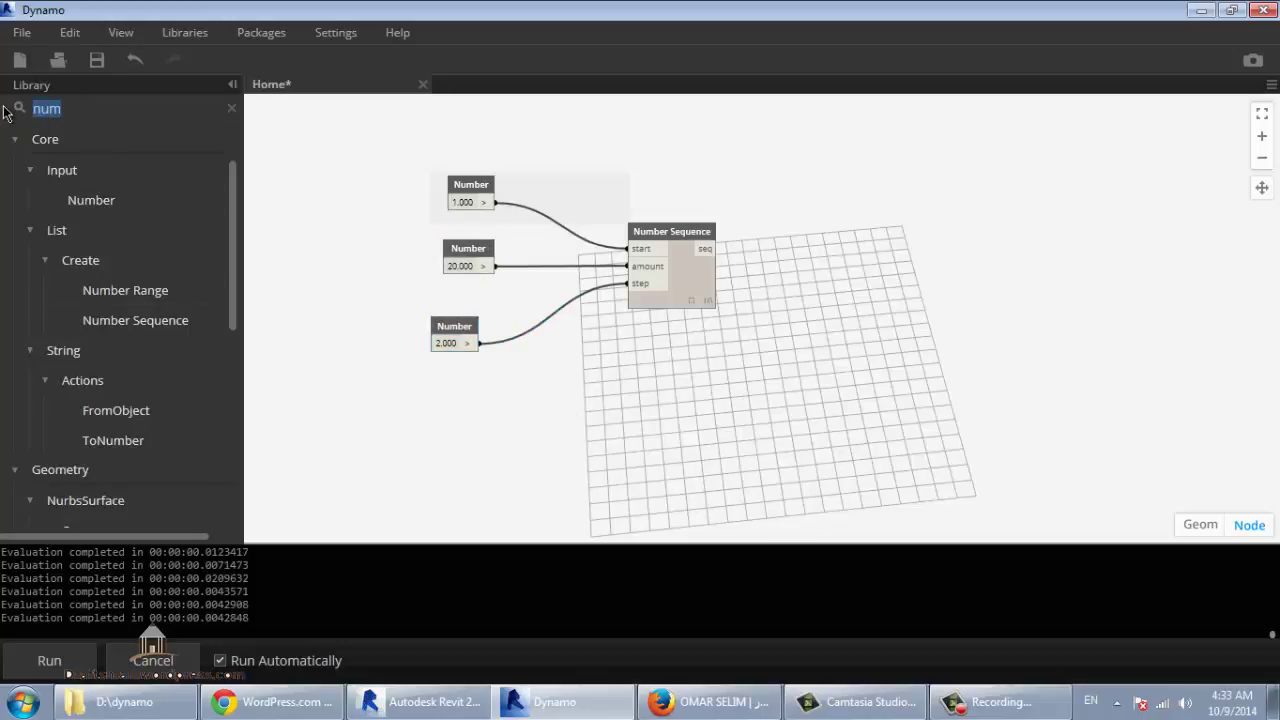
Add Watch and Watch 3D nodes to the right of Number Sequence
text(w)
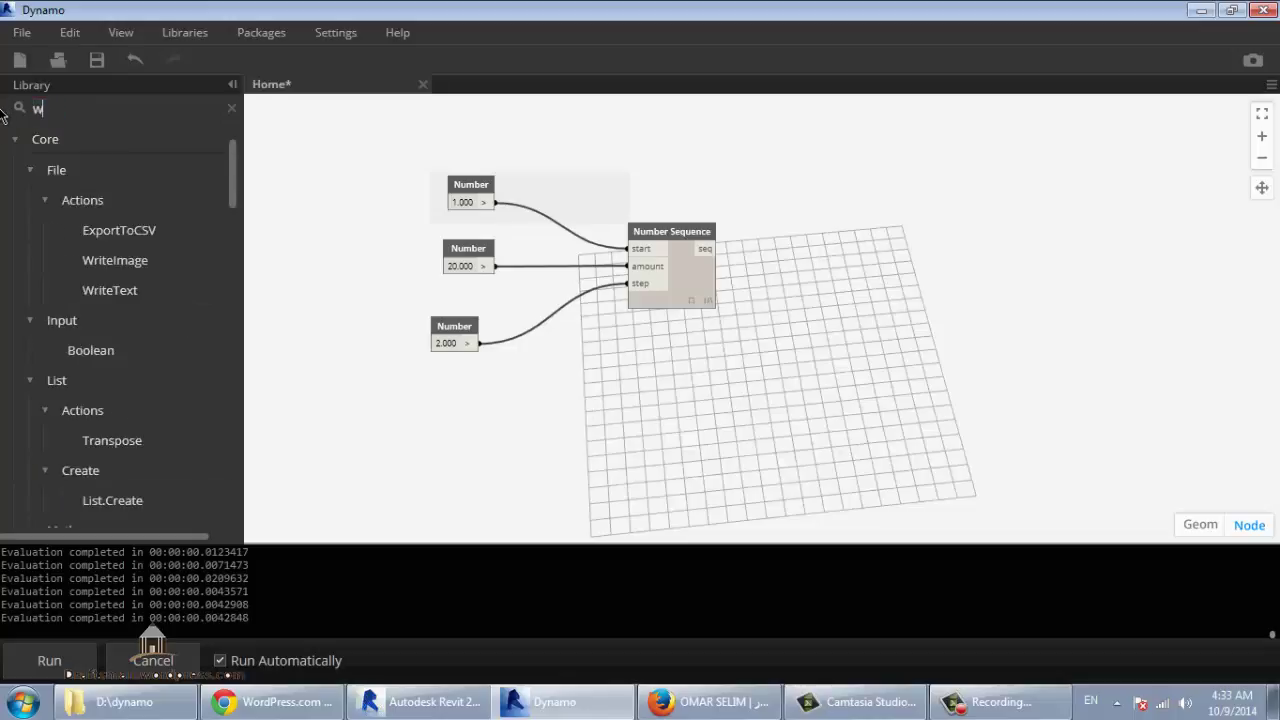
text(atch)
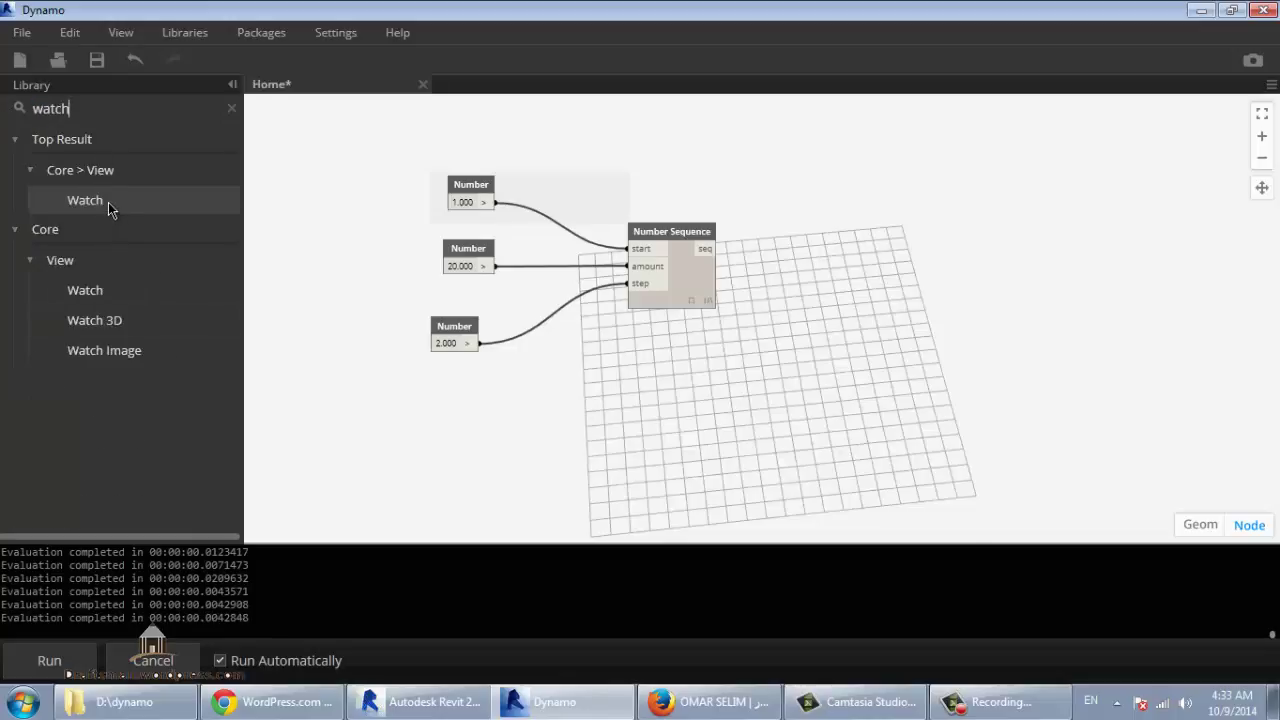
click(120, 322)
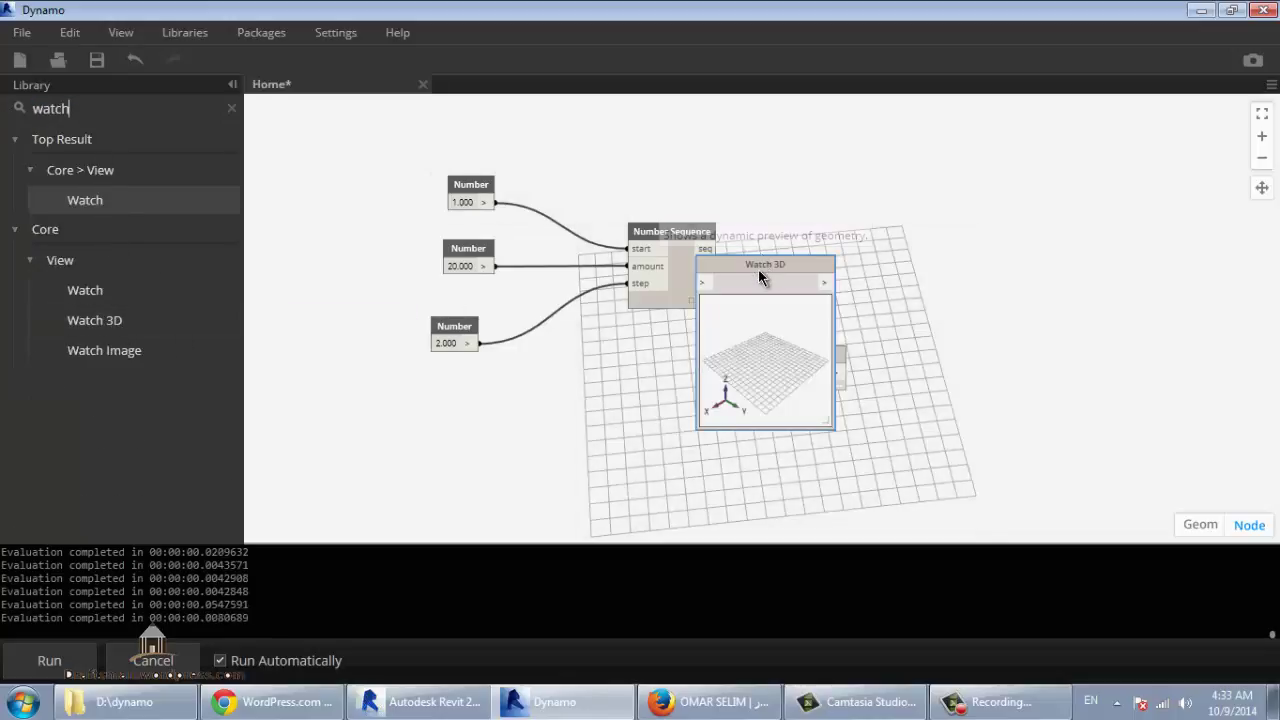
mouse_move(762, 263)
mouse_down()
mouse_move(879, 414)
mouse_move(931, 383)
mouse_up()
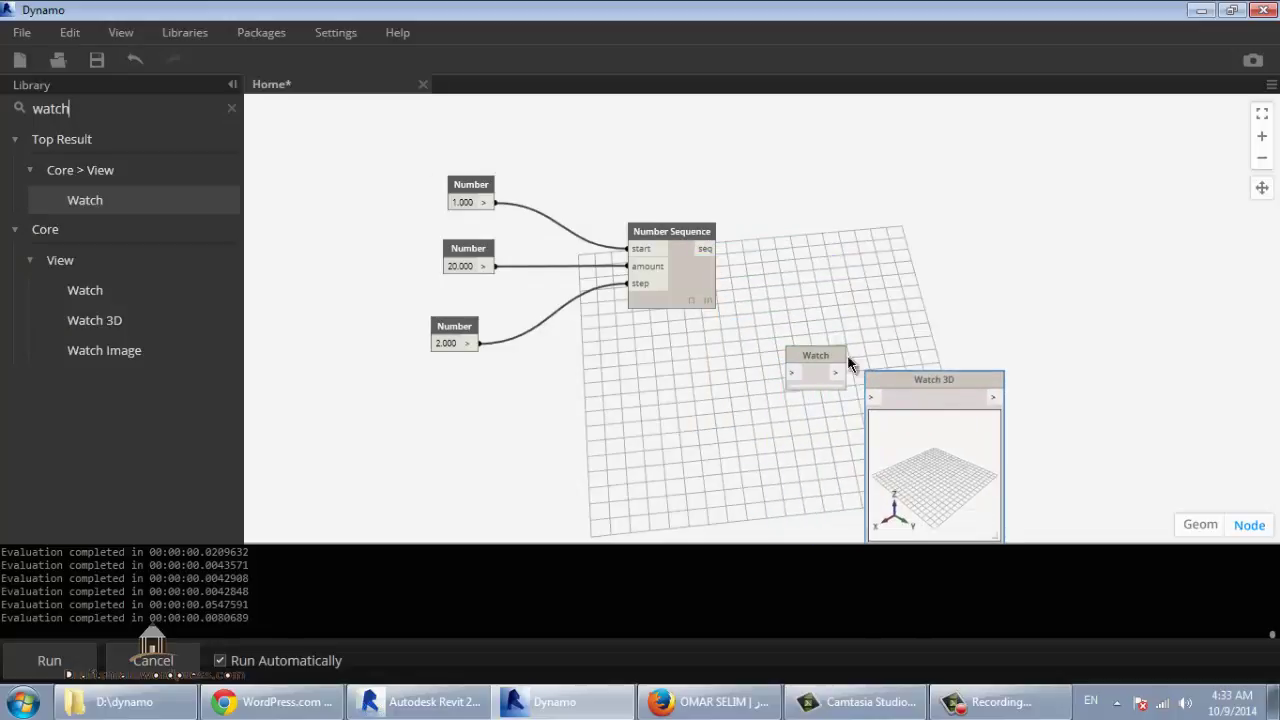
drag(816, 356, 875, 274)
Wire the sequence output into Watch and Watch 3D, then search the library for 'xyz'
click(704, 250)
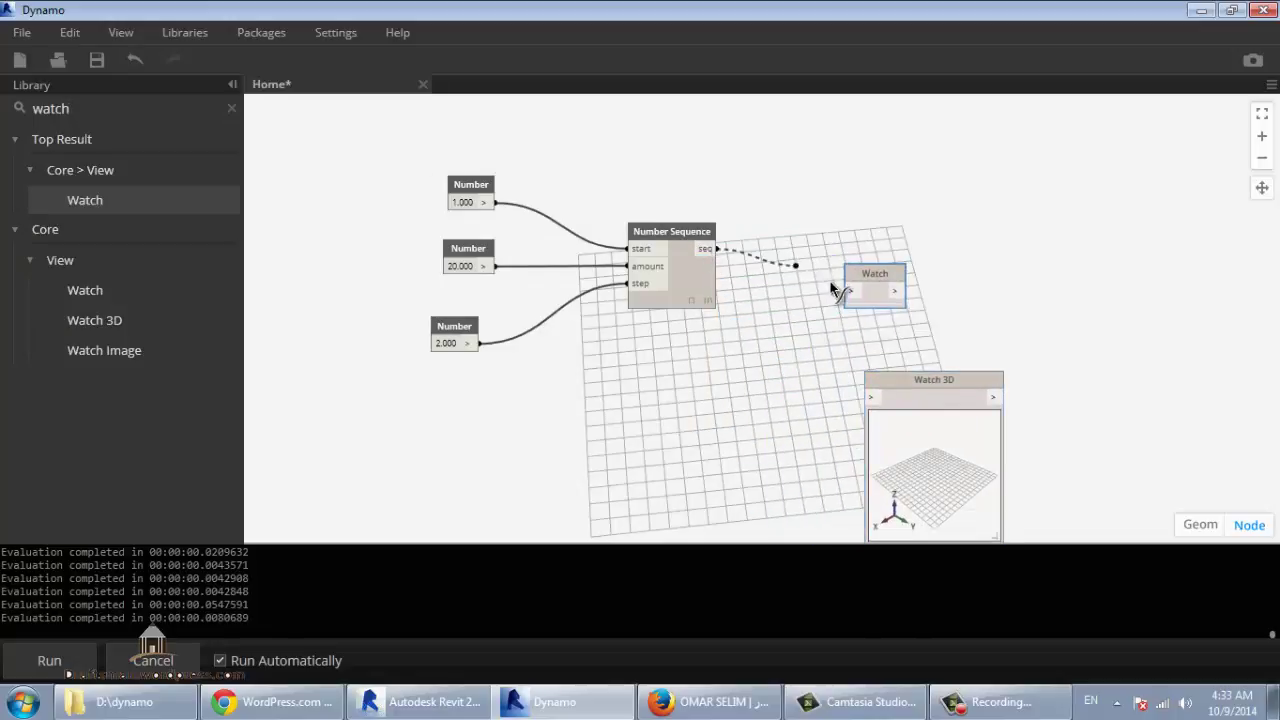
click(850, 291)
click(716, 249)
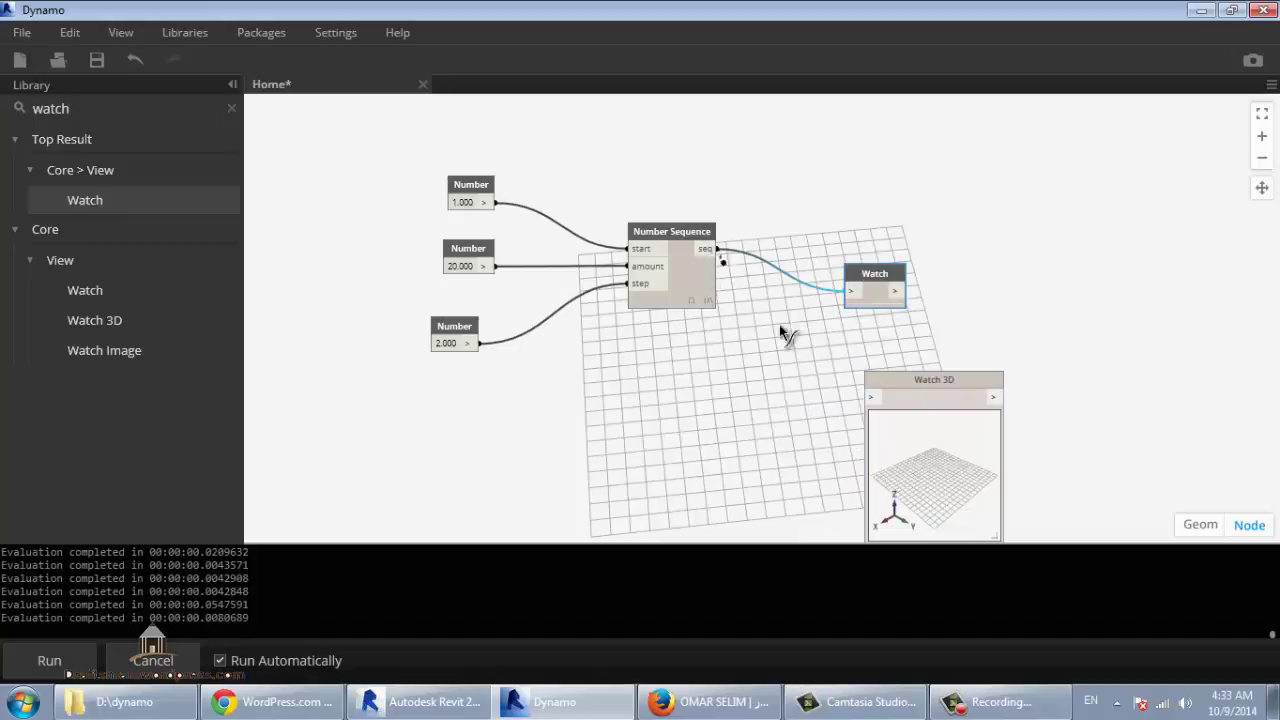
click(872, 397)
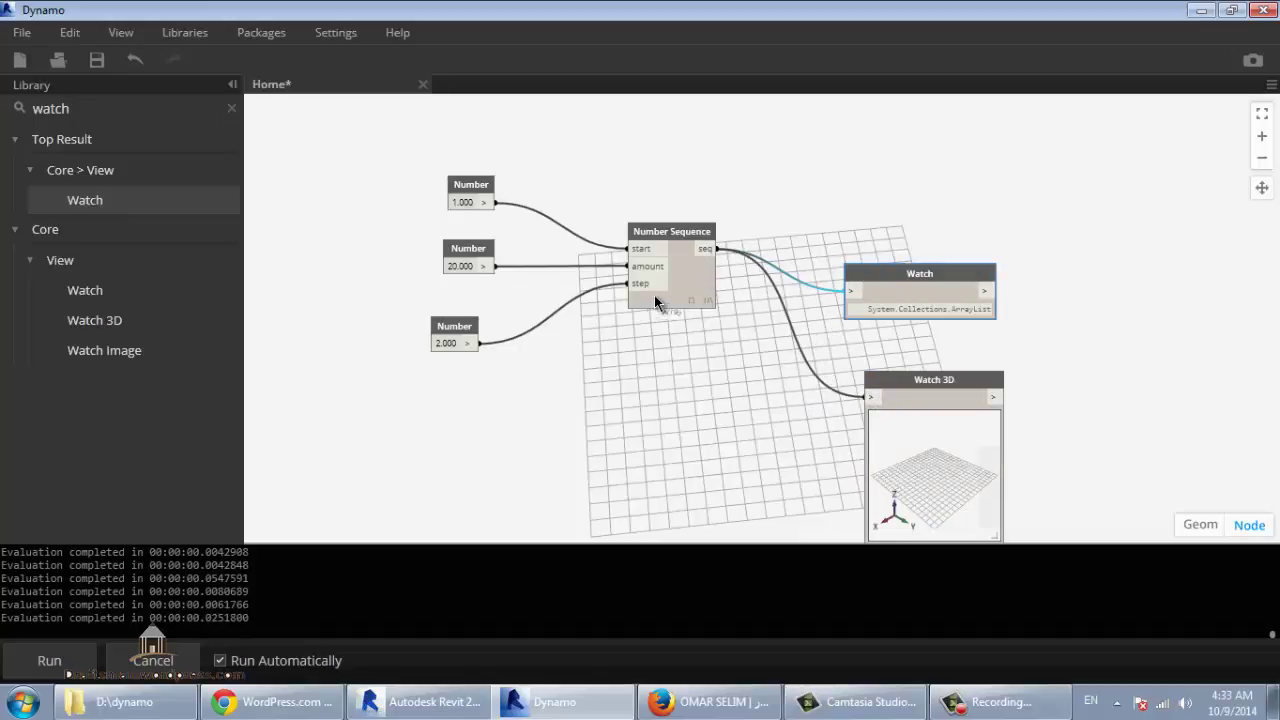
drag(15, 118, 2, 118)
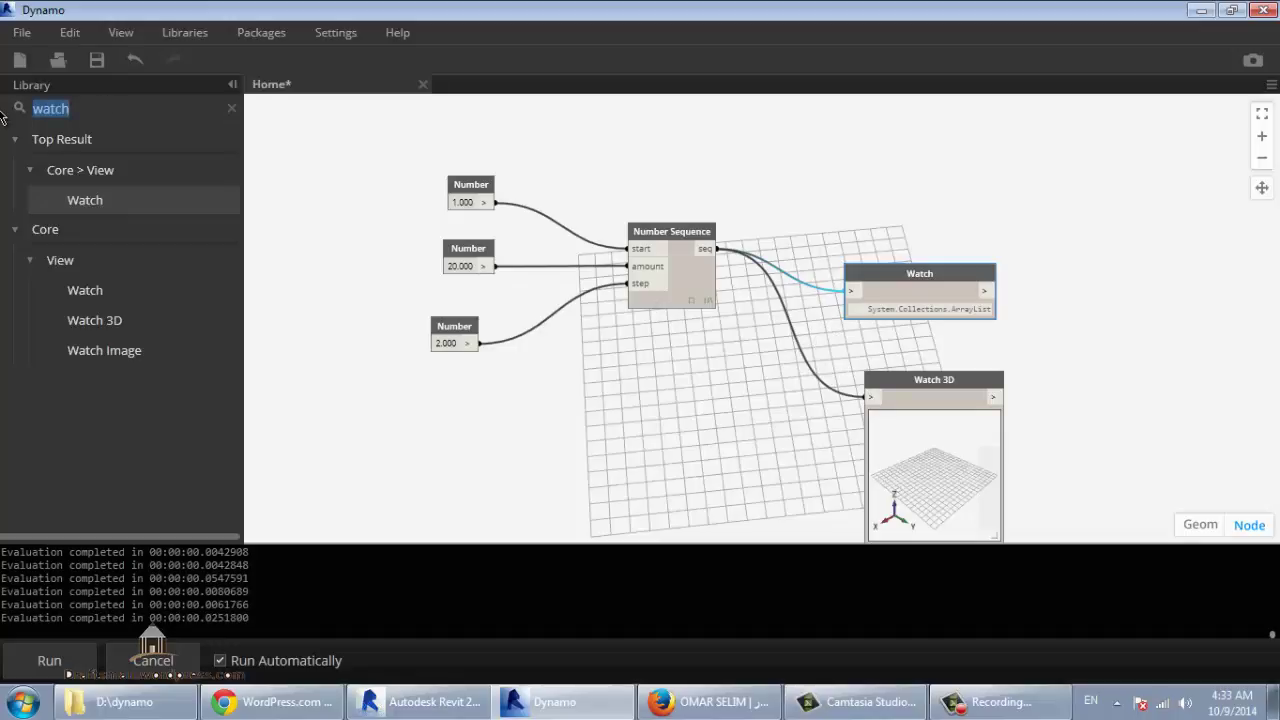
text(xy)
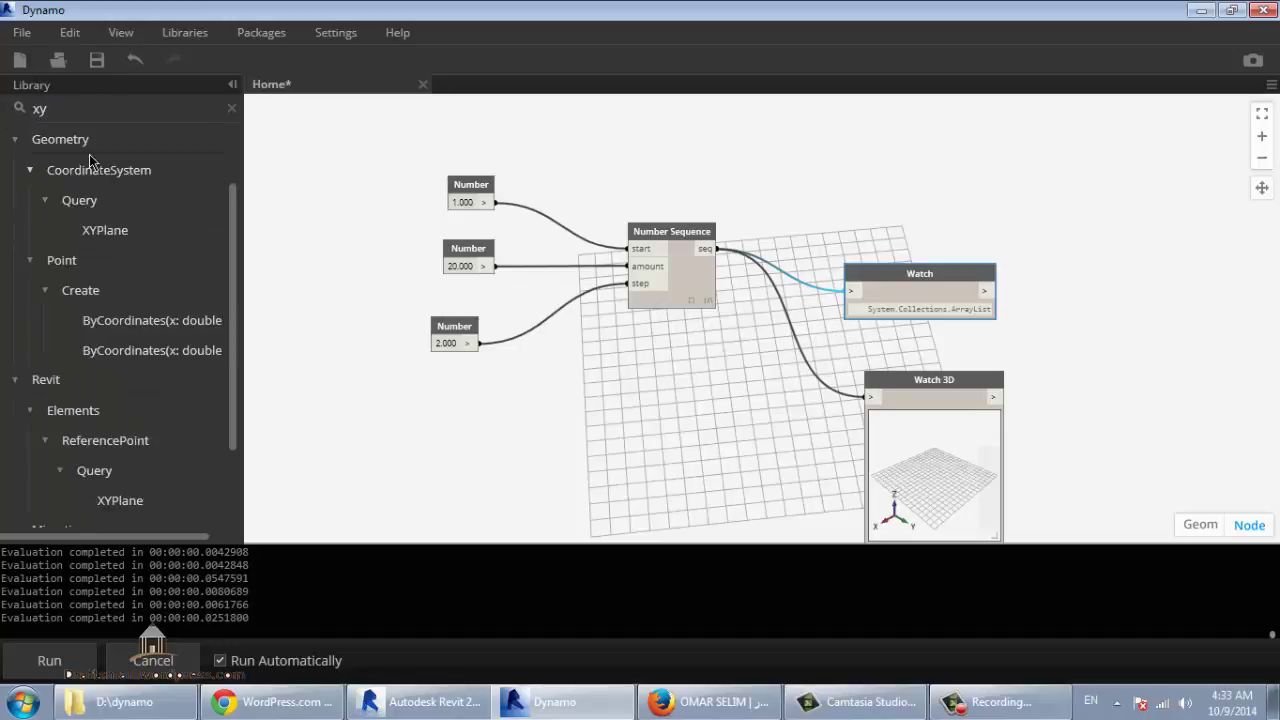
text(z)
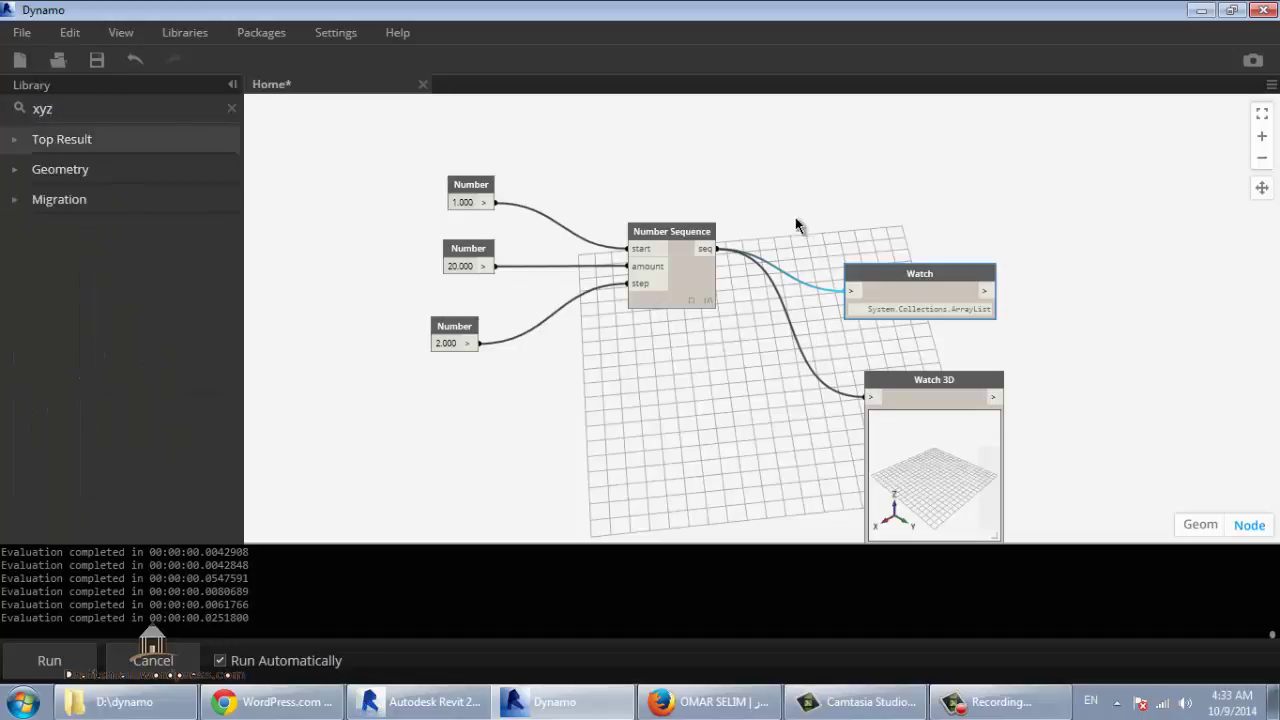
Place a Point.ByCoordinates node at the upper right of the graph
click(26, 144)
click(145, 200)
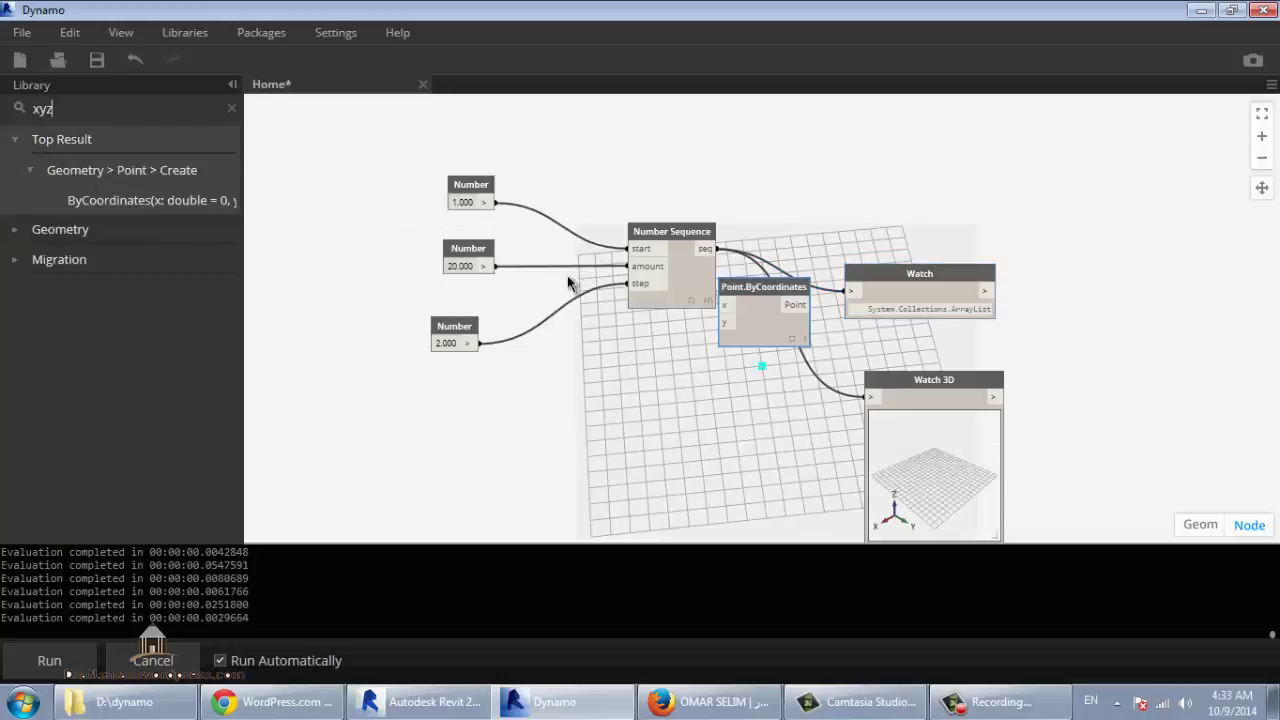
drag(760, 288, 910, 163)
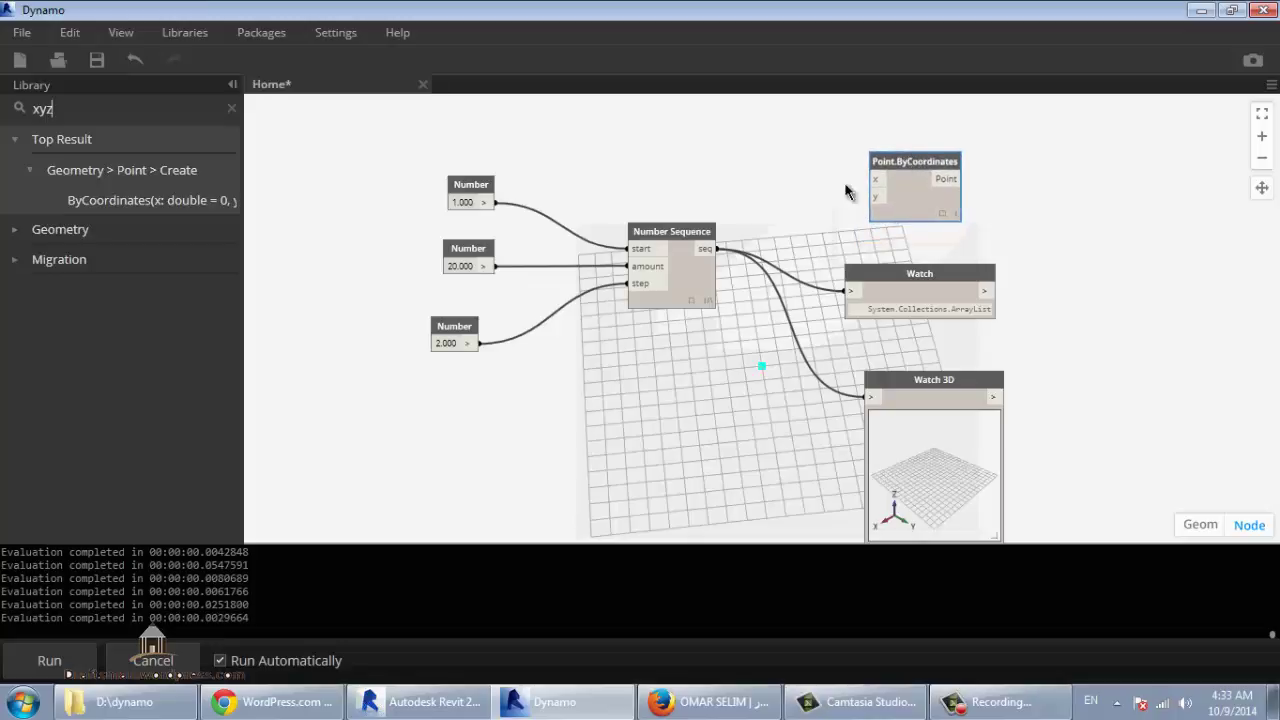
Wire the Number Sequence output into both x and y of Point.ByCoordinates
click(706, 248)
click(876, 180)
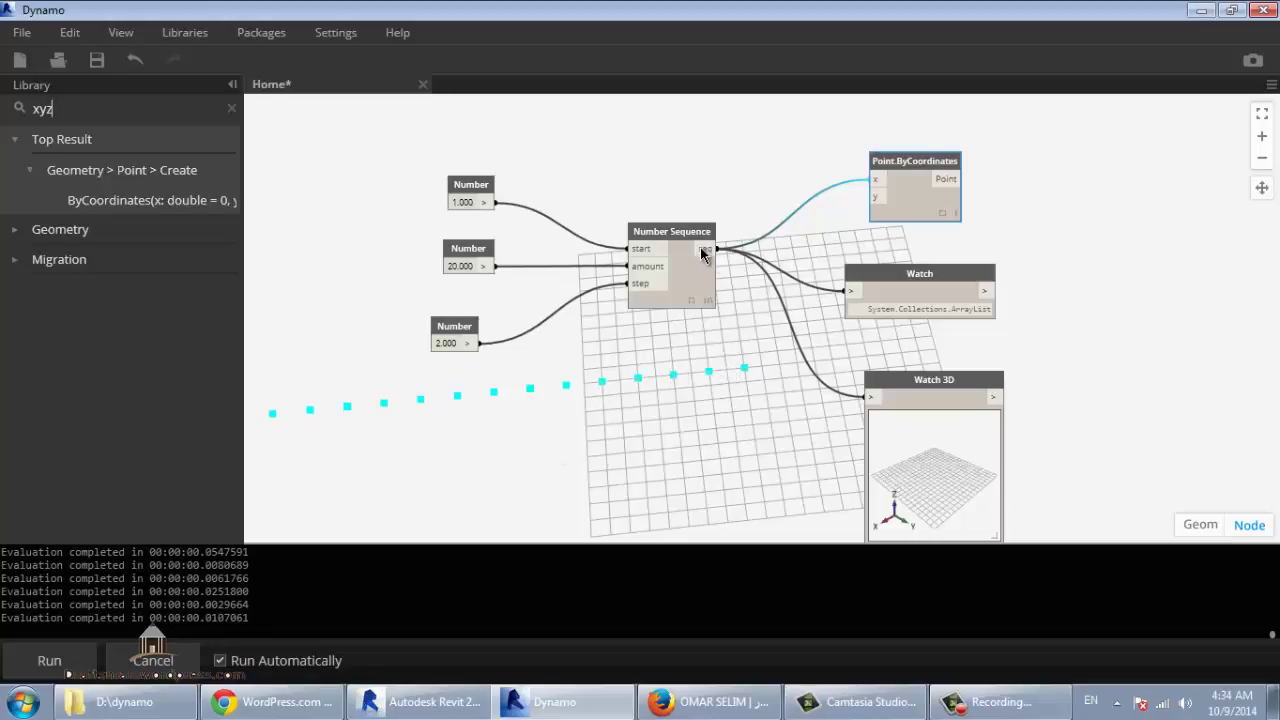
drag(705, 249, 876, 197)
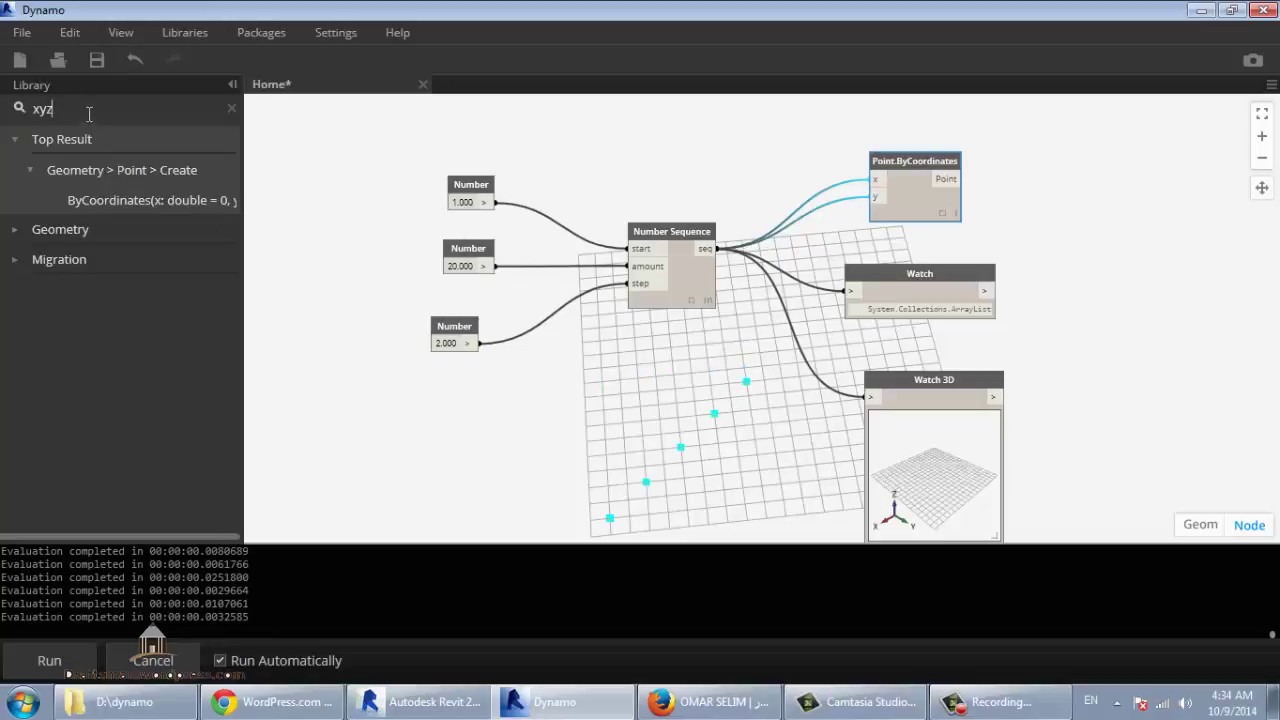
drag(89, 114, 8, 104)
Add an Integer Slider above Number Sequence and wire it to the point's y input
text(s)
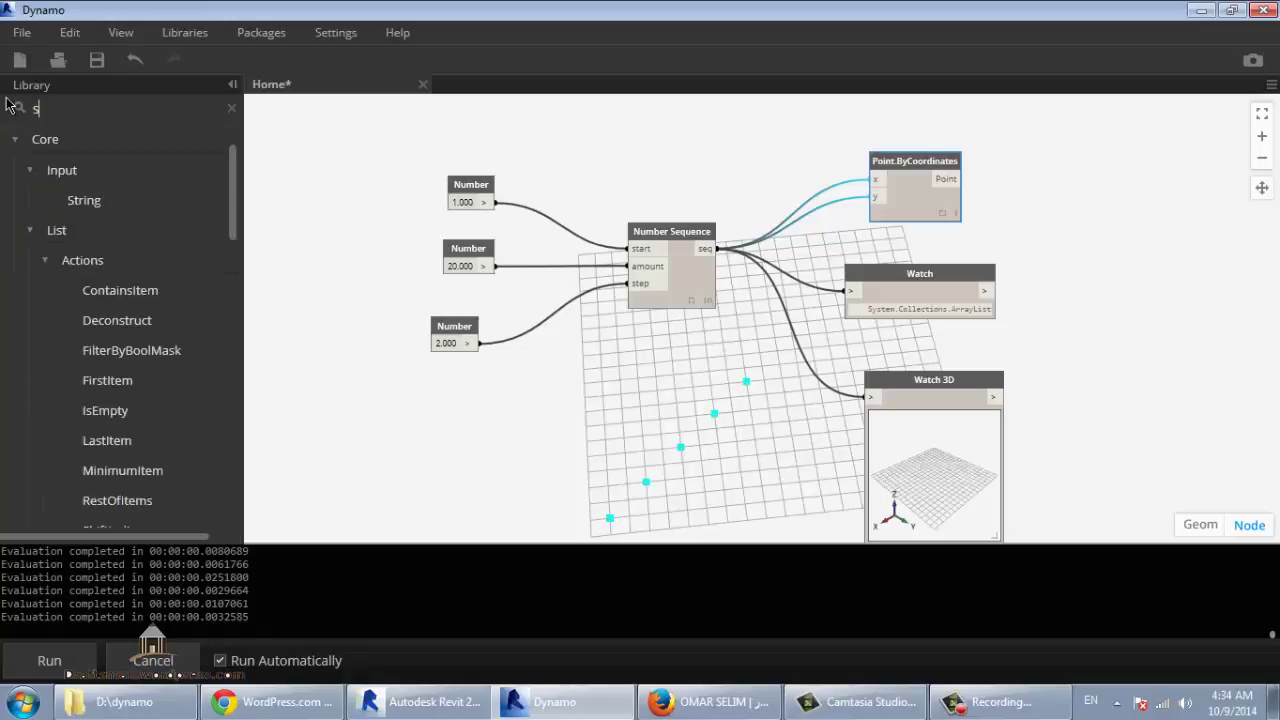
text(lid)
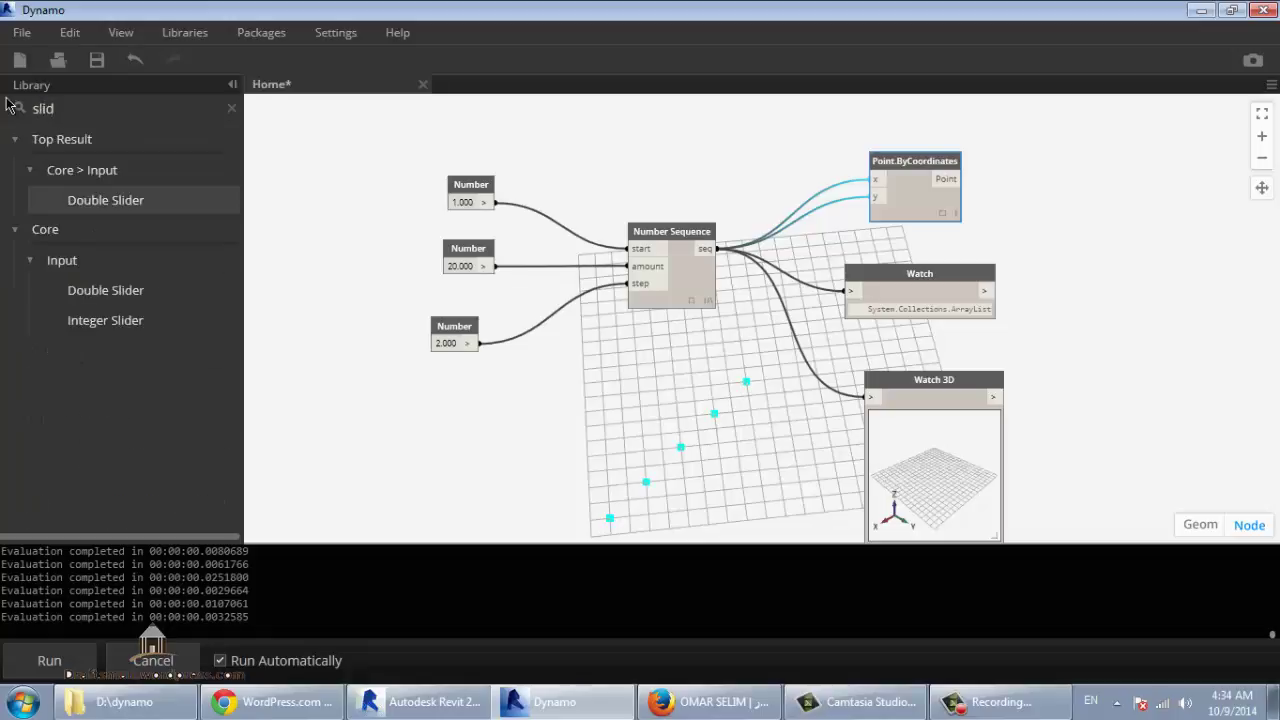
click(141, 321)
drag(812, 306, 743, 147)
click(776, 161)
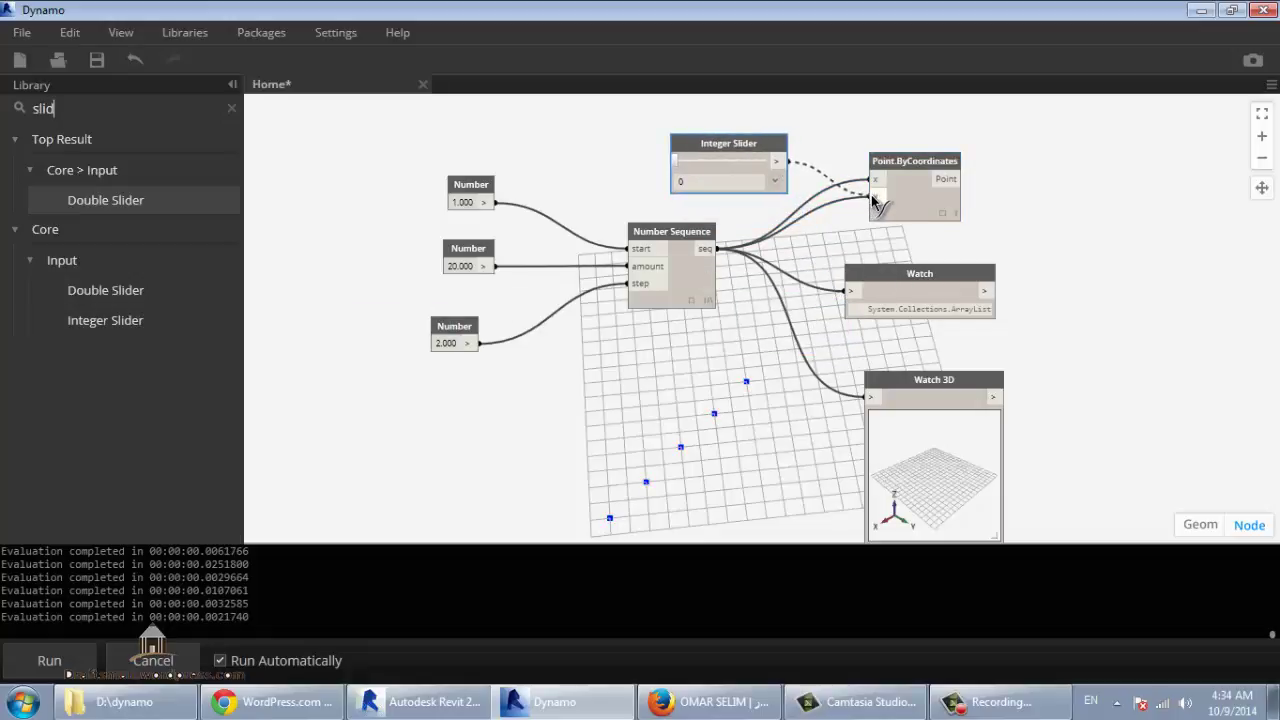
click(872, 197)
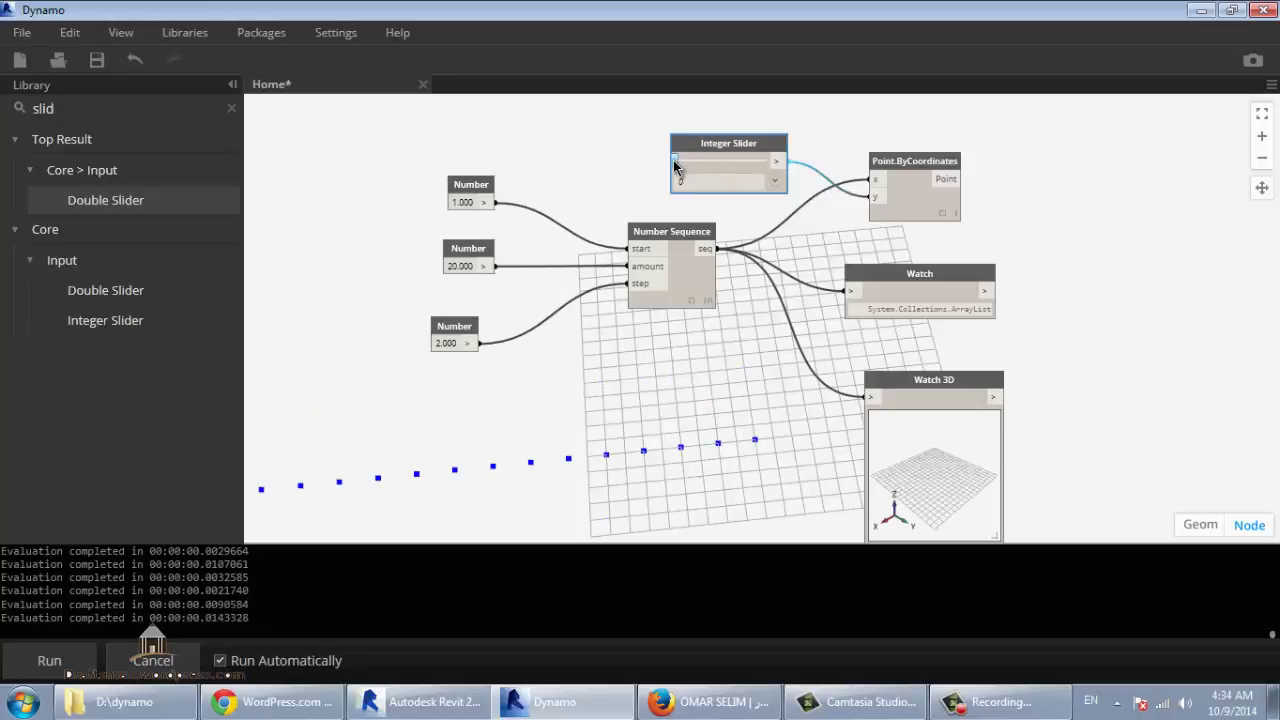
Step the slider value through 1, 2, 3 and finally 4
drag(679, 161, 746, 184)
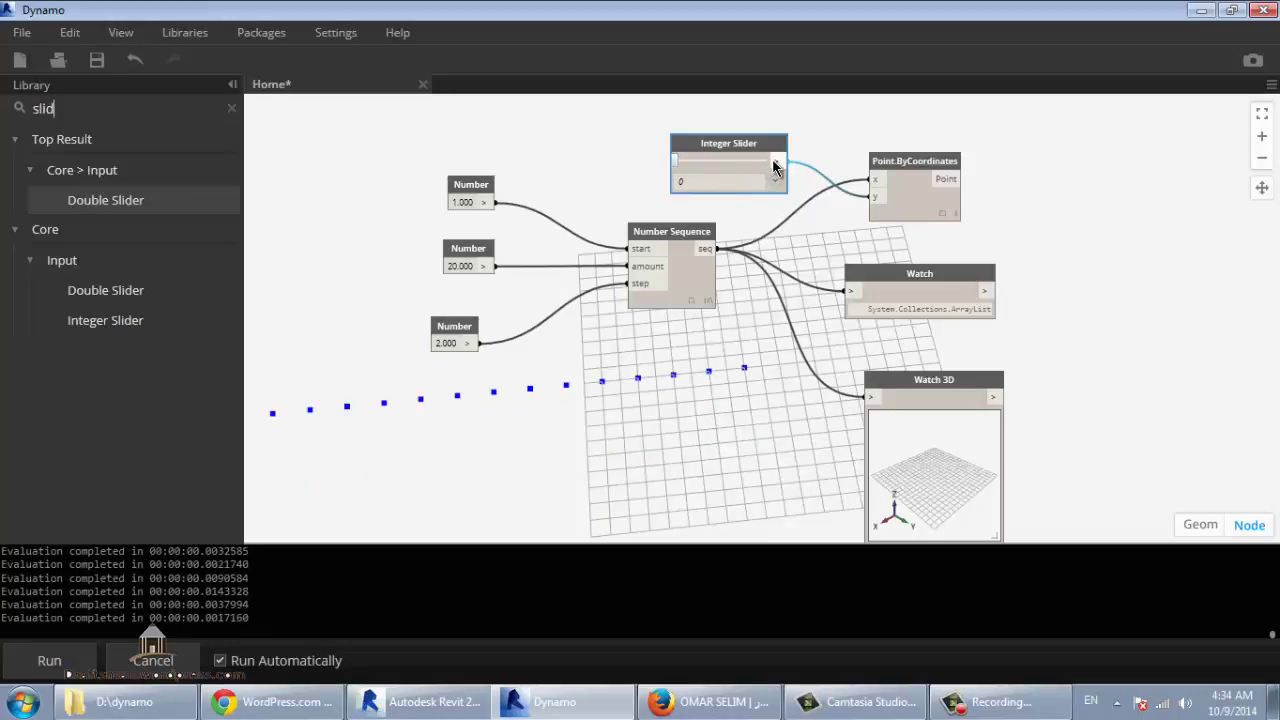
drag(675, 163, 676, 165)
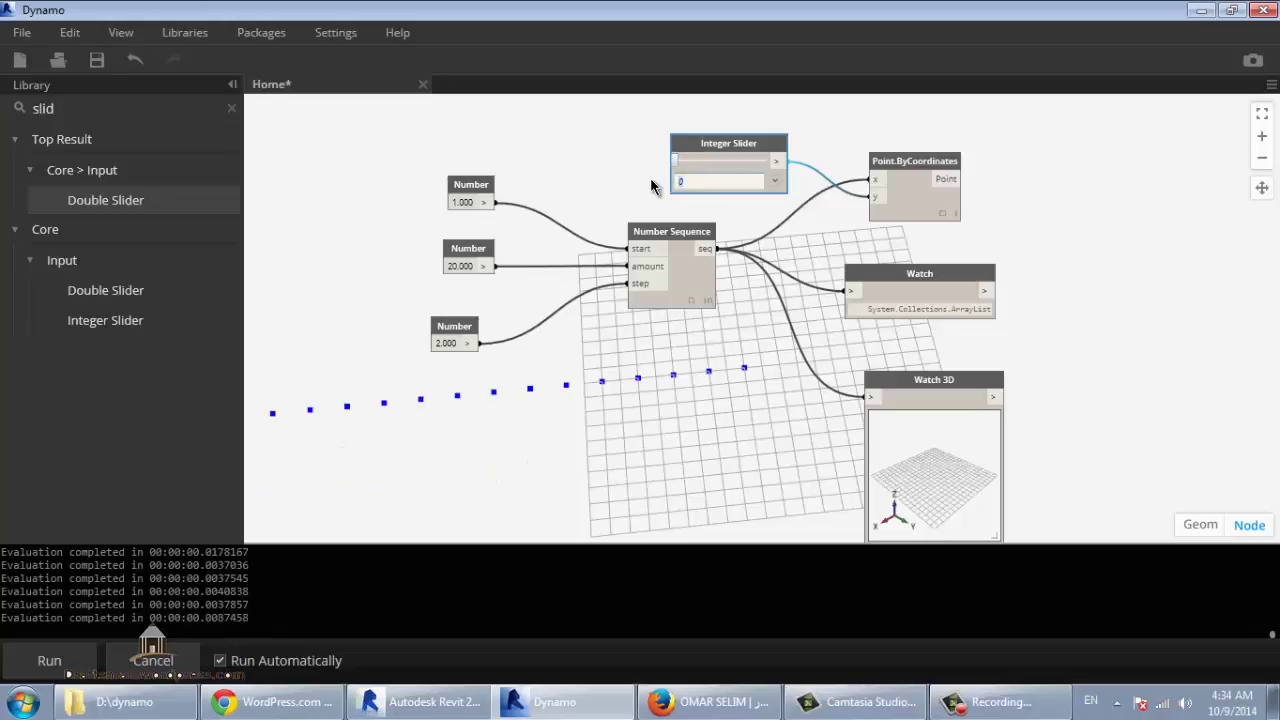
text(1)
key(Return)
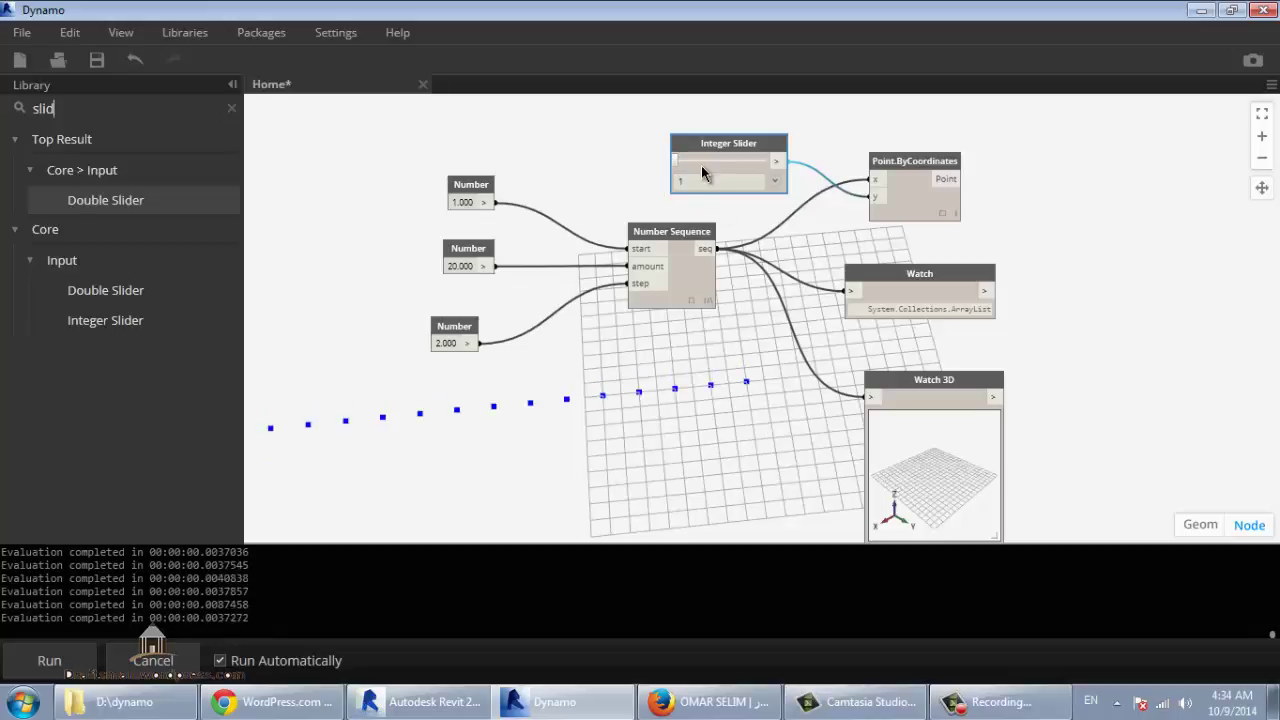
click(705, 183)
text(2)
key(Return)
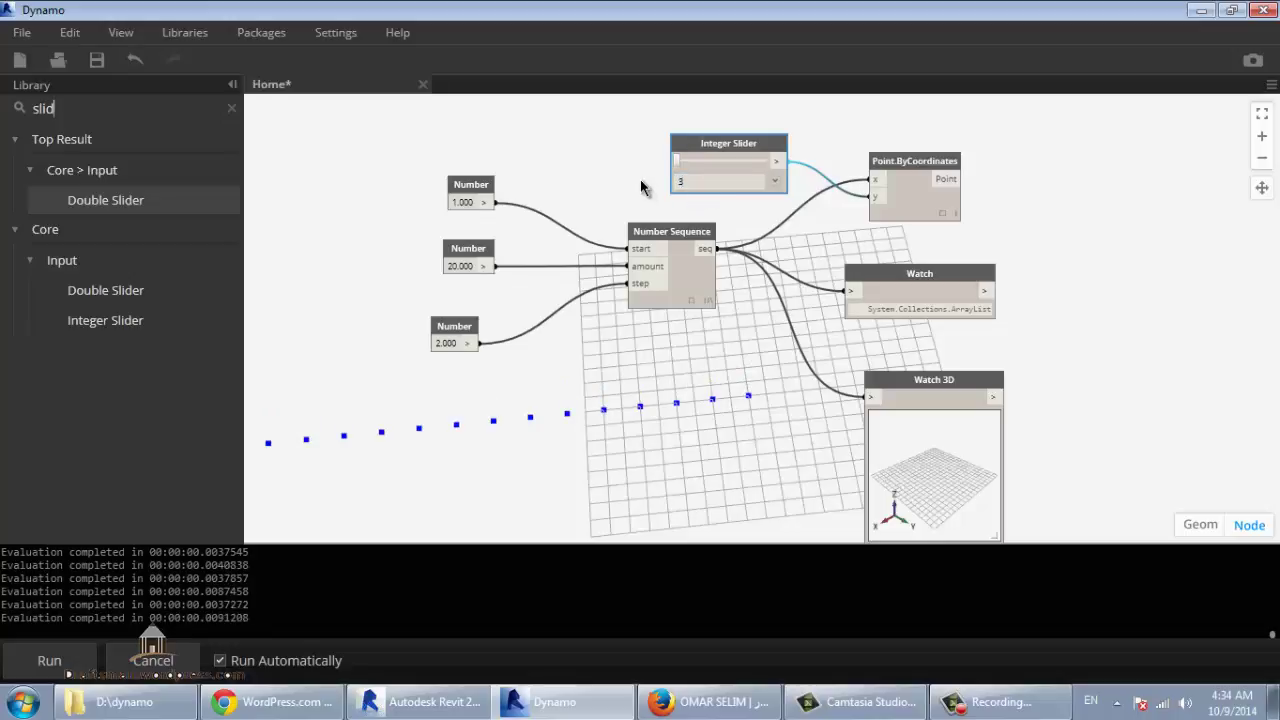
text(3)
key(Return)
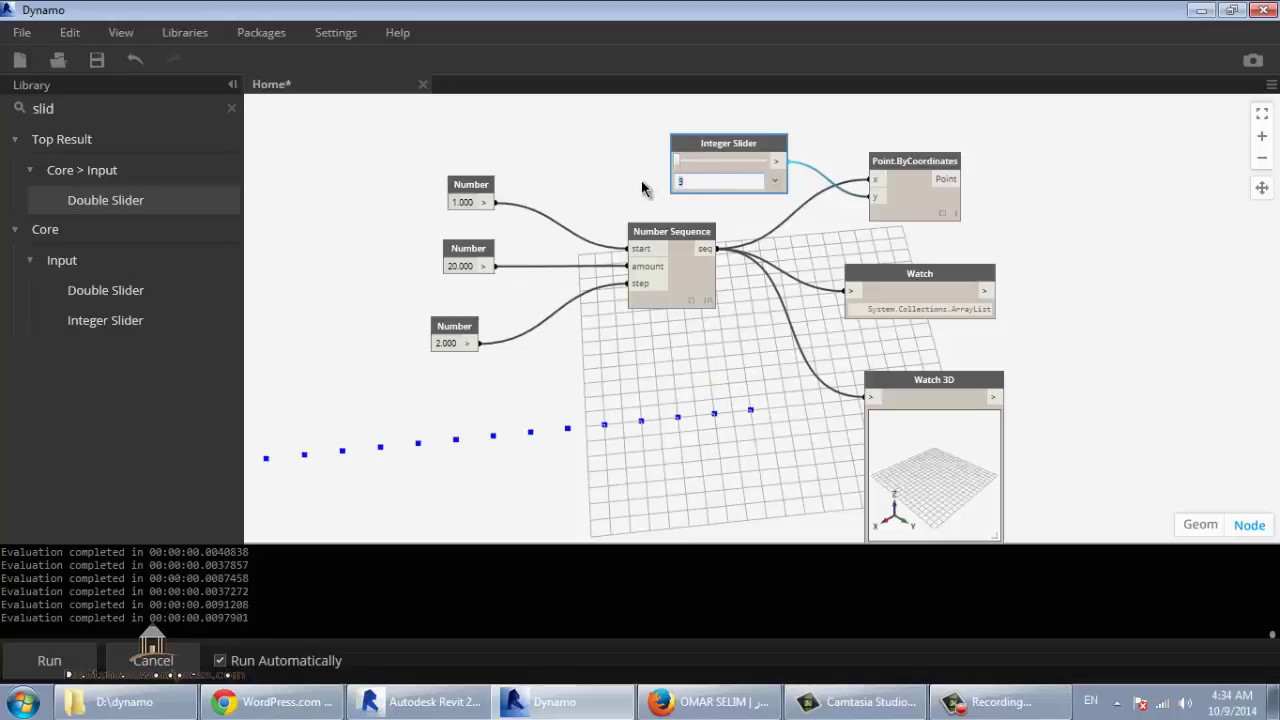
text(4)
key(Return)
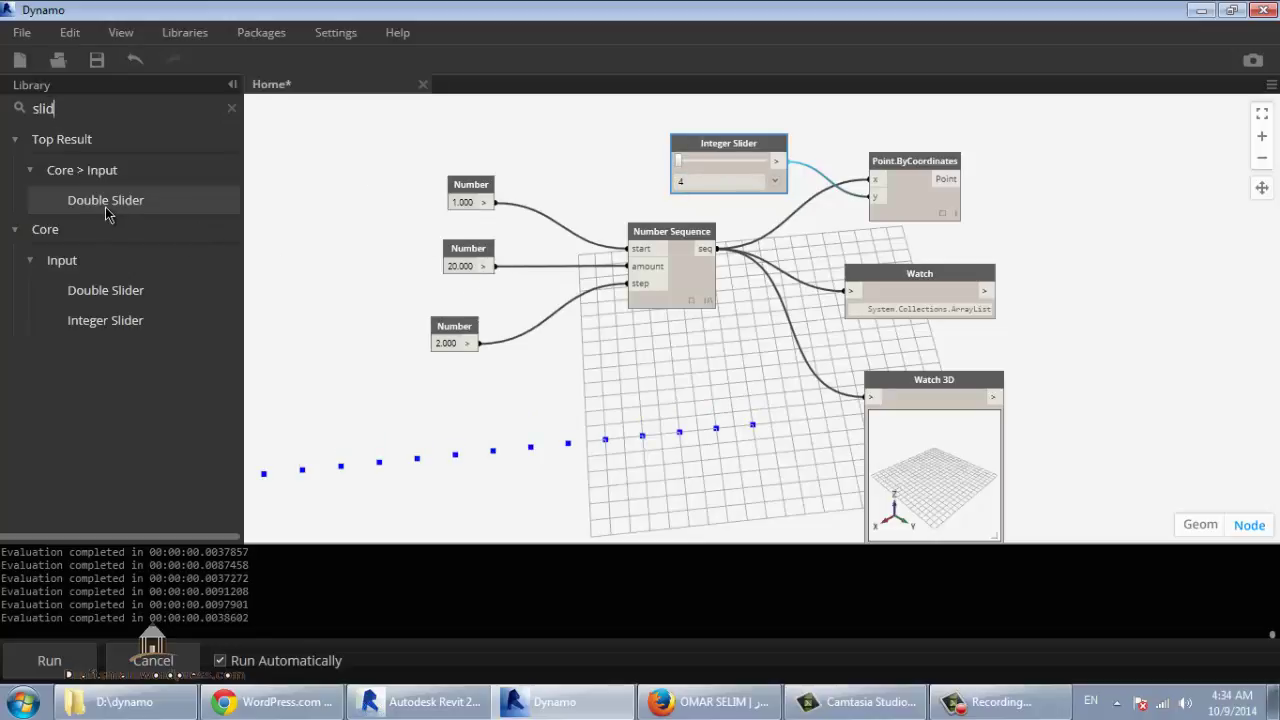
Add a Double Slider, then delete it again
click(191, 203)
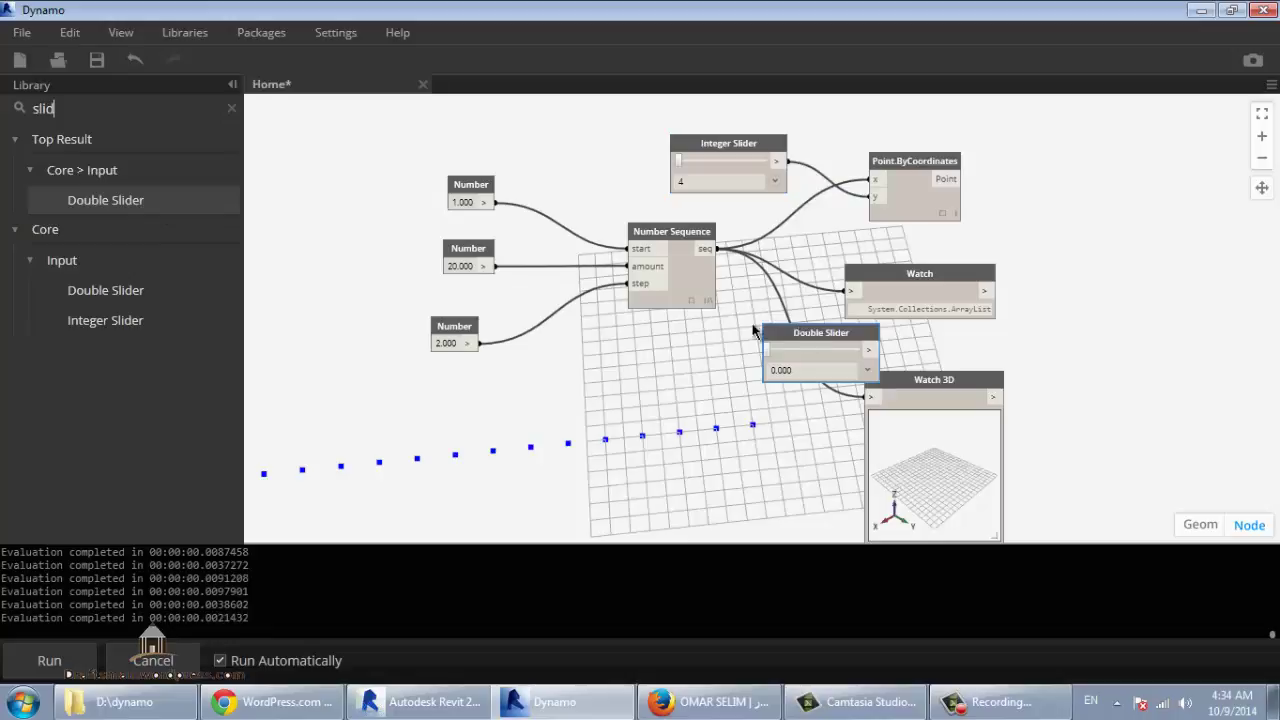
drag(768, 334, 465, 279)
right_click(533, 293)
click(576, 297)
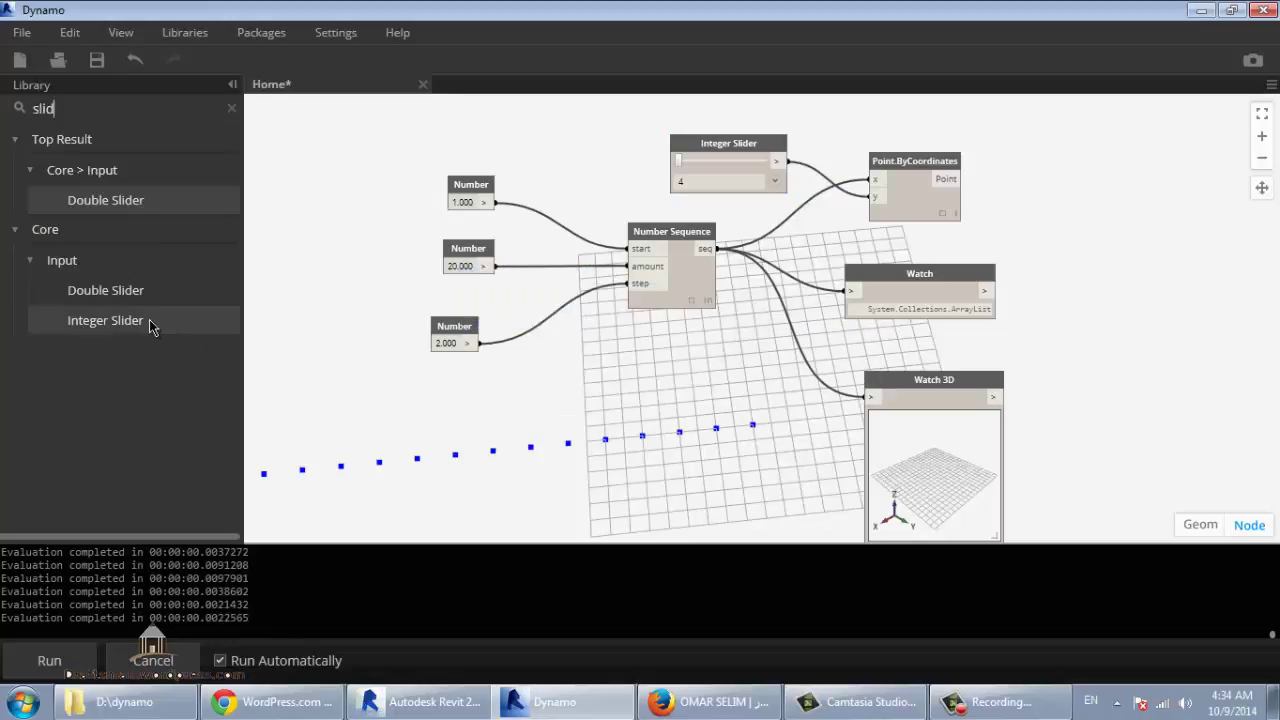
Add an Integer Slider, delete the 20.000 Number node, and adjust the point count
click(150, 321)
mouse_move(825, 357)
mouse_down()
mouse_move(405, 268)
mouse_move(348, 240)
mouse_move(633, 266)
mouse_up()
right_click(484, 252)
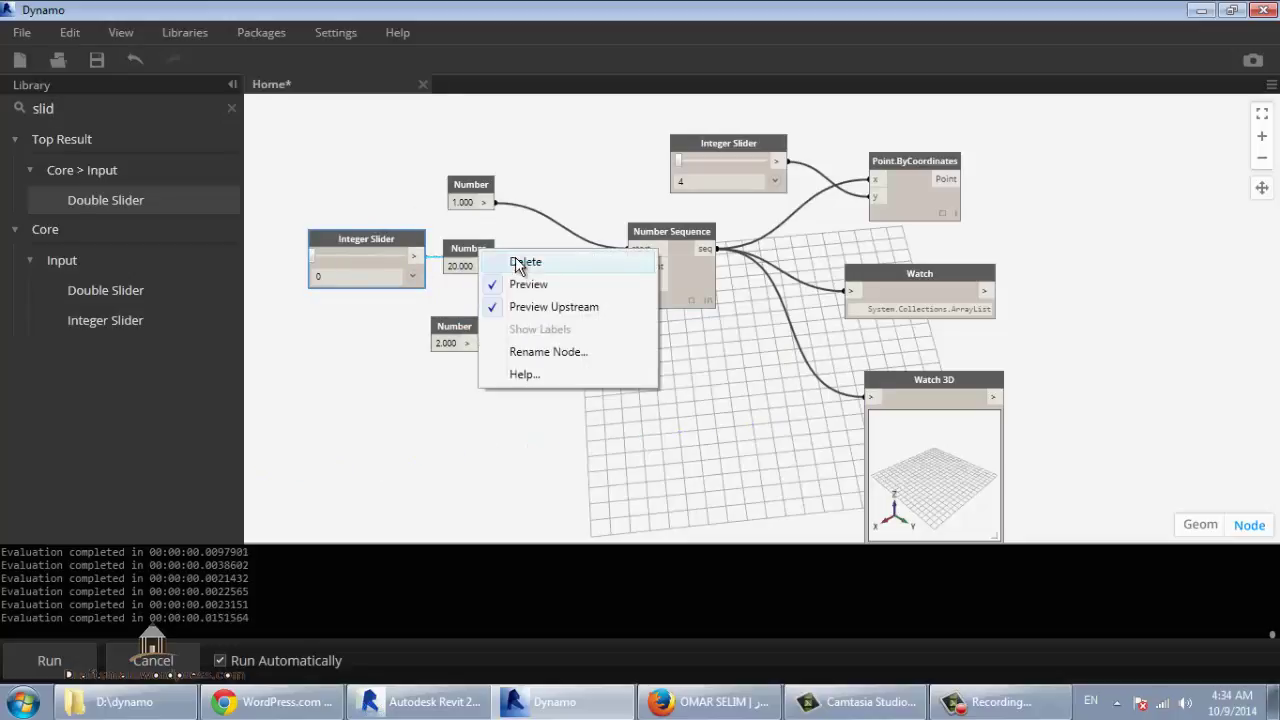
click(518, 263)
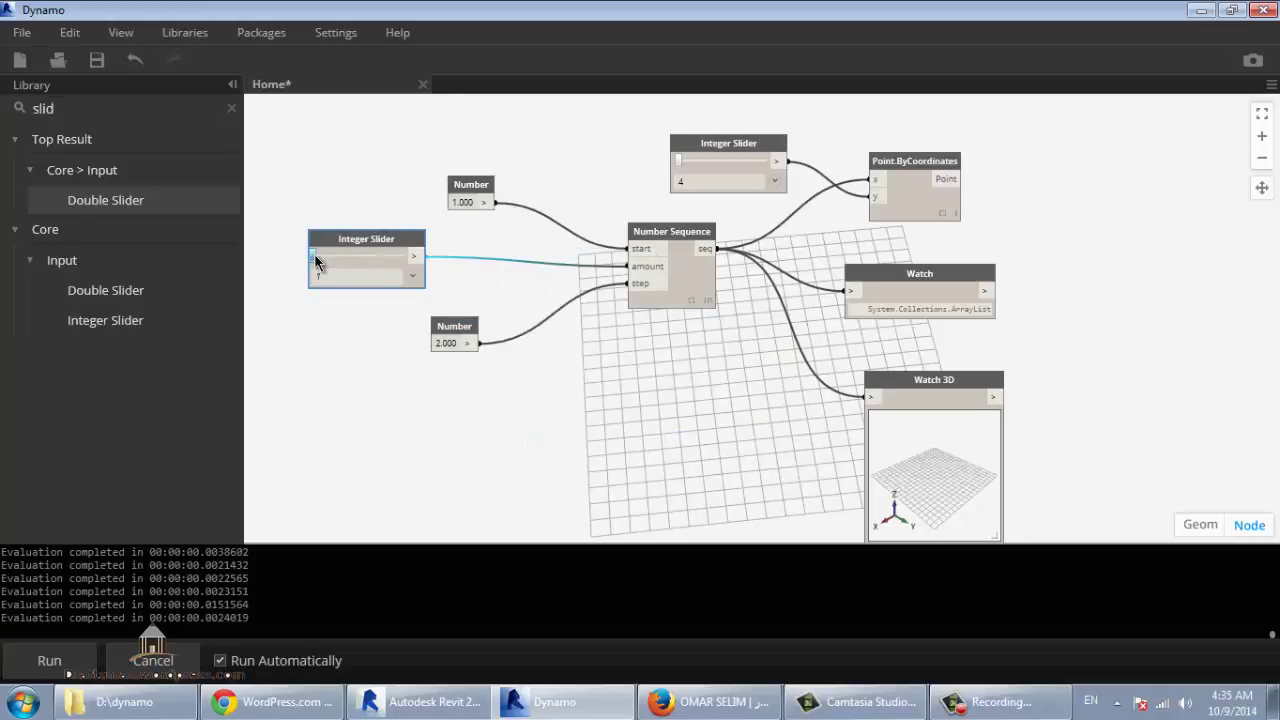
drag(315, 257, 319, 260)
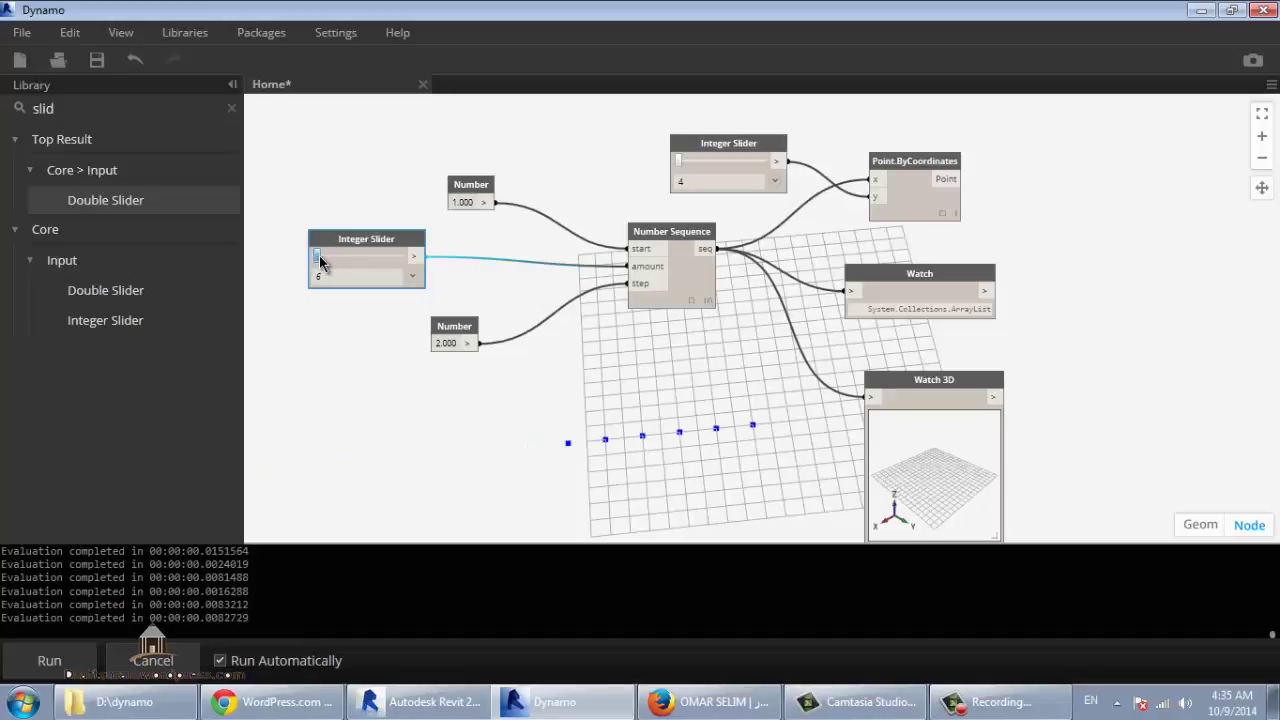